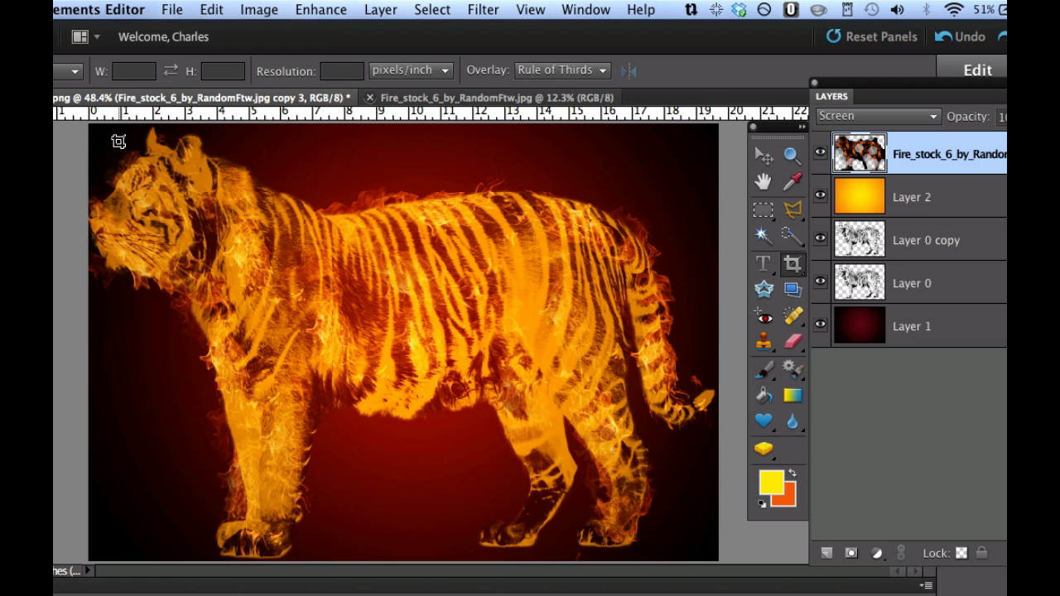
Revert the tiger image to its last saved version.
{"action": "left_click", "coordinate": [305, 9]}
{"action": "mouse_move", "coordinate": [275, 7]}
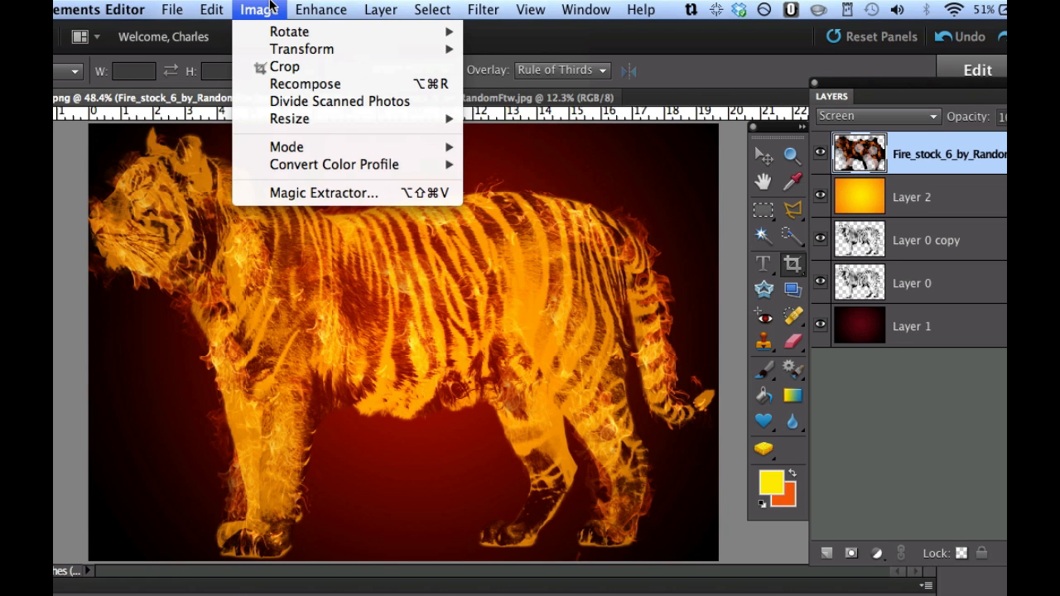
{"action": "mouse_move", "coordinate": [211, 9]}
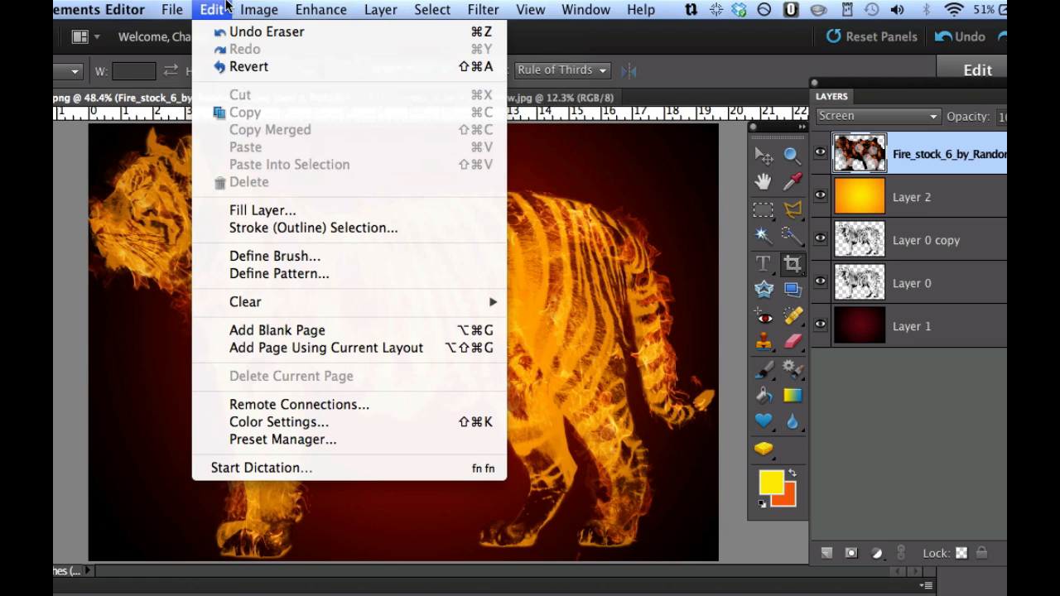
{"action": "left_click", "coordinate": [229, 67]}
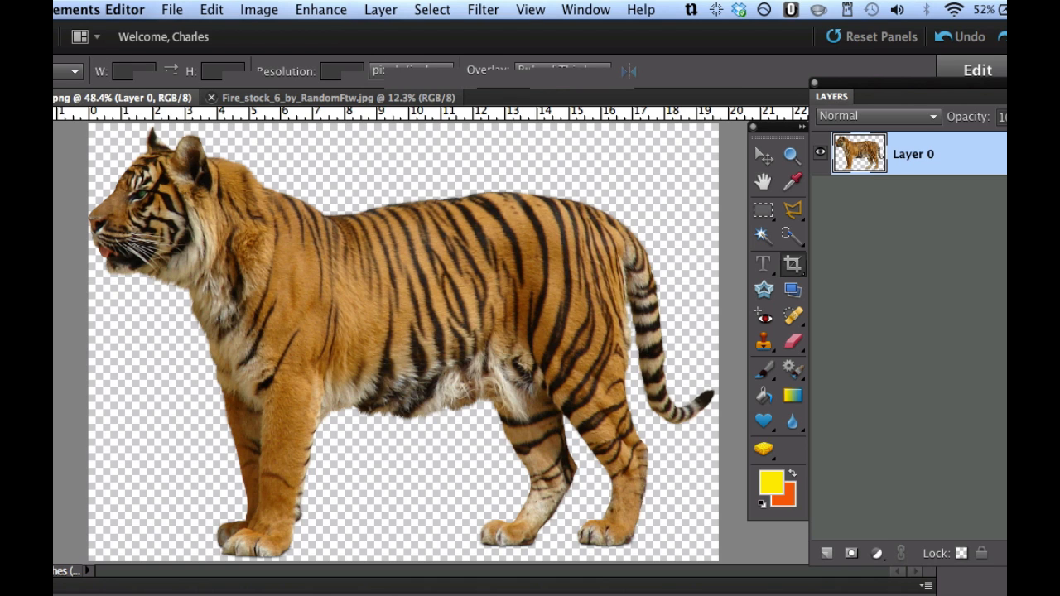
Convert the tiger layer to black and white using the Portraits style.
{"action": "left_click", "coordinate": [310, 8]}
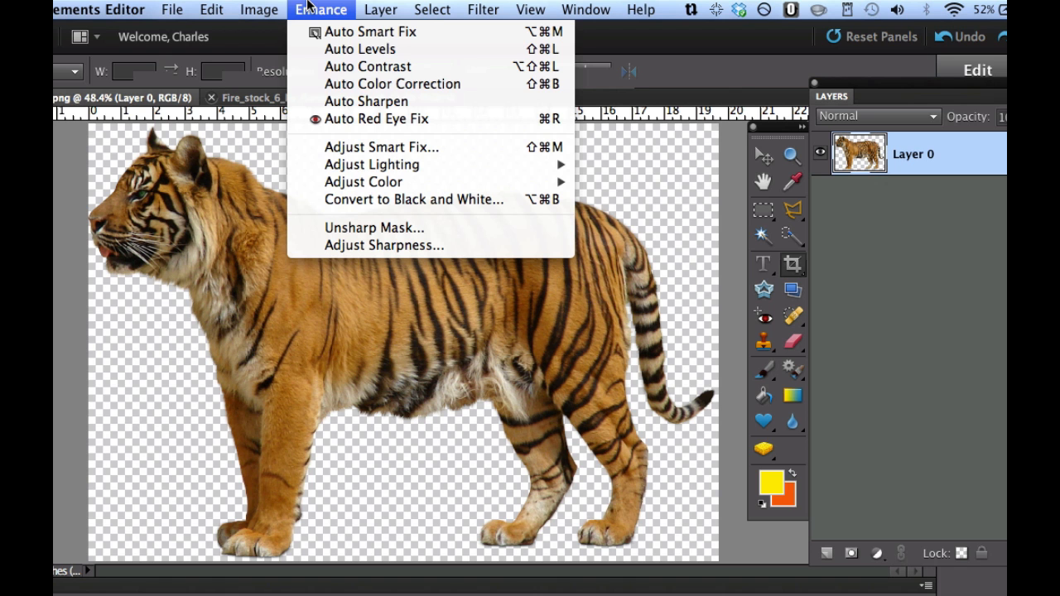
{"action": "left_click", "coordinate": [361, 203]}
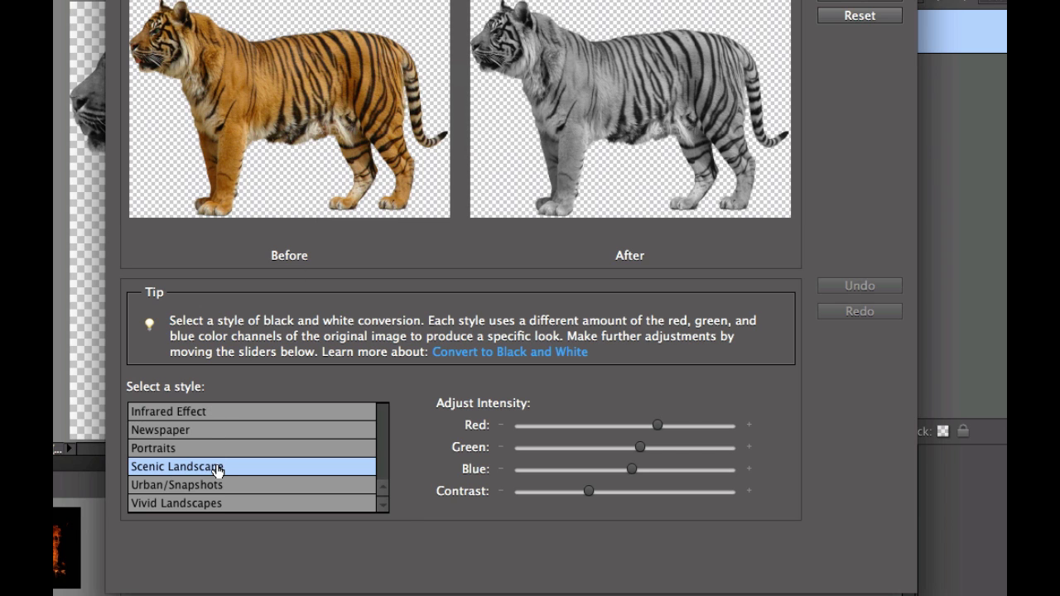
{"action": "left_click", "coordinate": [175, 449]}
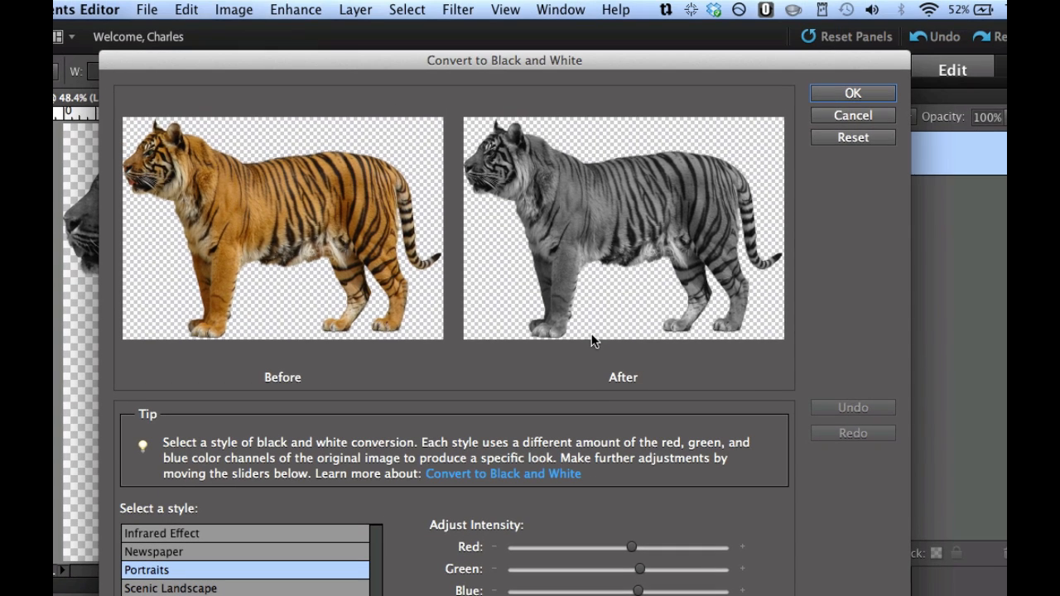
{"action": "left_click", "coordinate": [834, 95]}
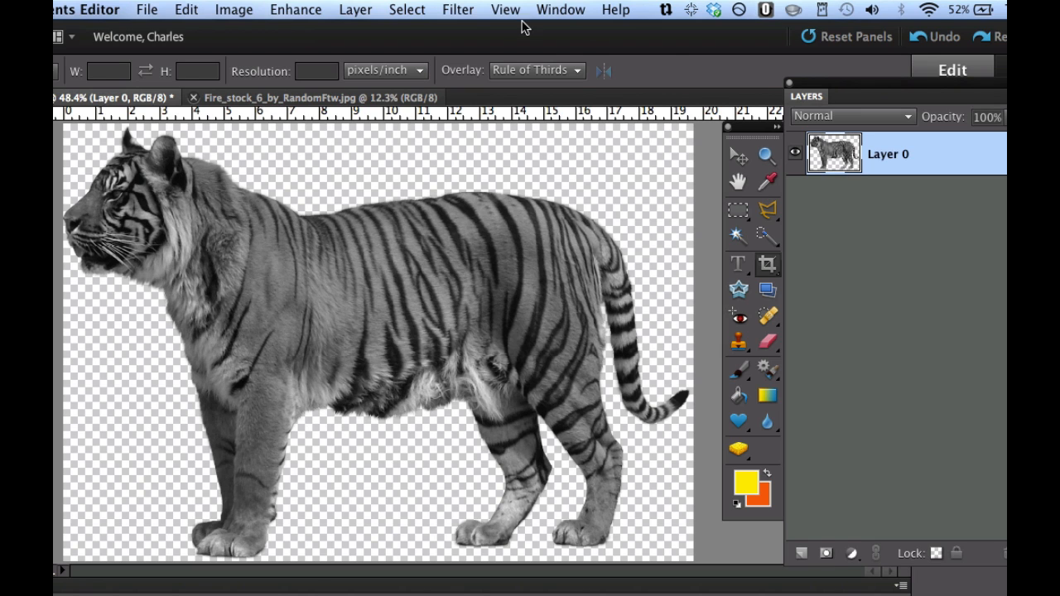
Adjust the tiger layer's input levels to 27 for shadows, 0.83 for midtones and 150 for highlights.
{"action": "left_click", "coordinate": [296, 9]}
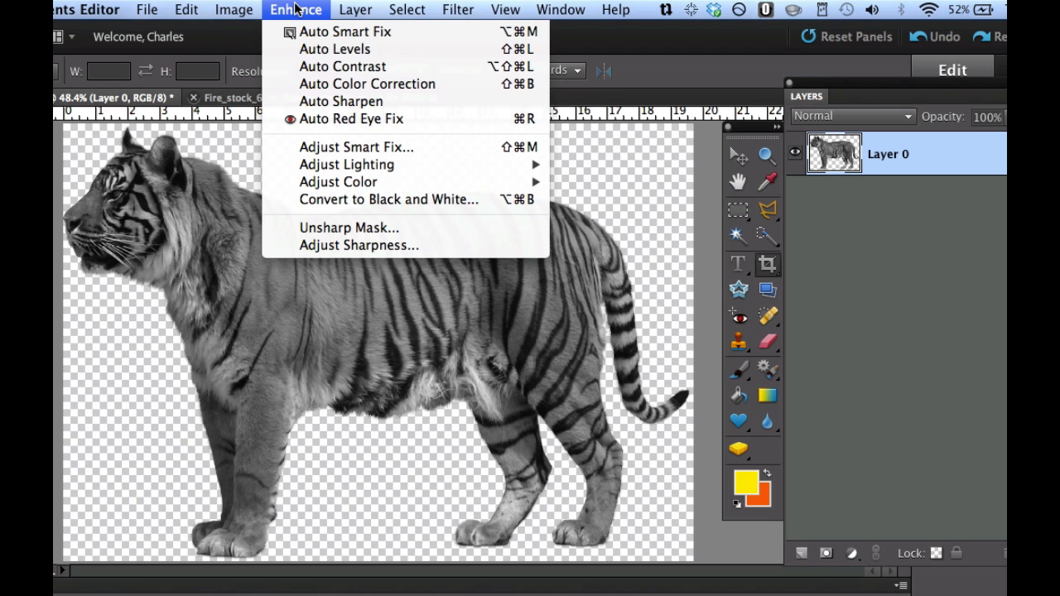
{"action": "mouse_move", "coordinate": [329, 170]}
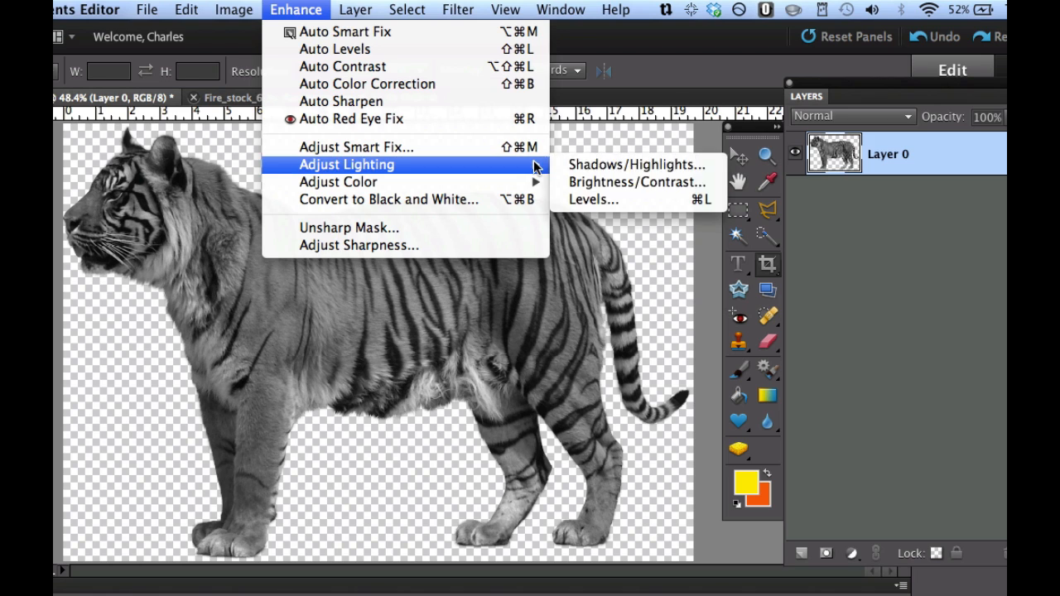
{"action": "left_click", "coordinate": [588, 201]}
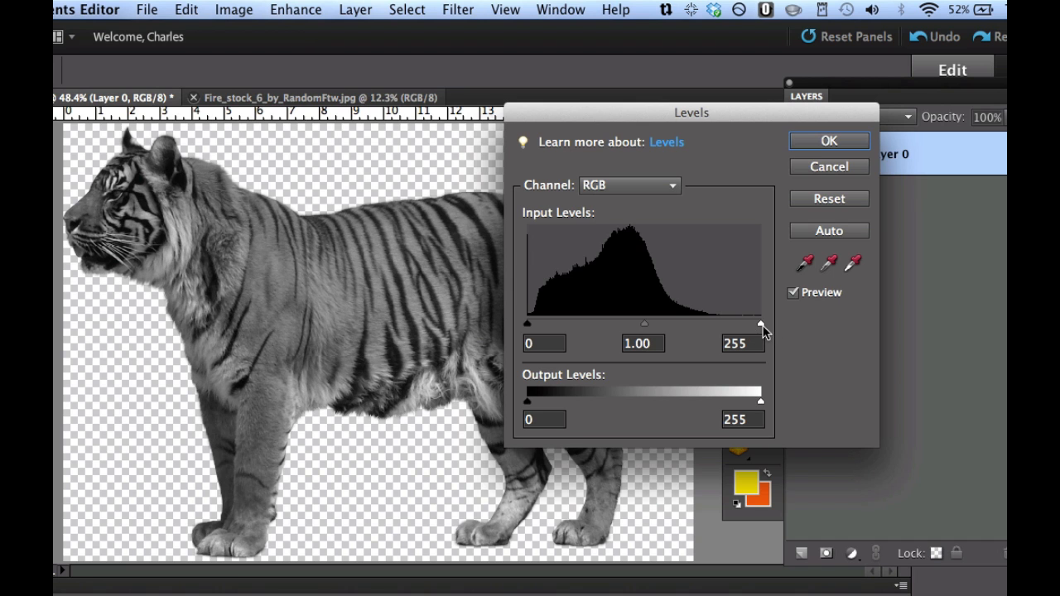
{"action": "left_click_drag", "start_coordinate": [762, 324], "coordinate": [663, 323]}
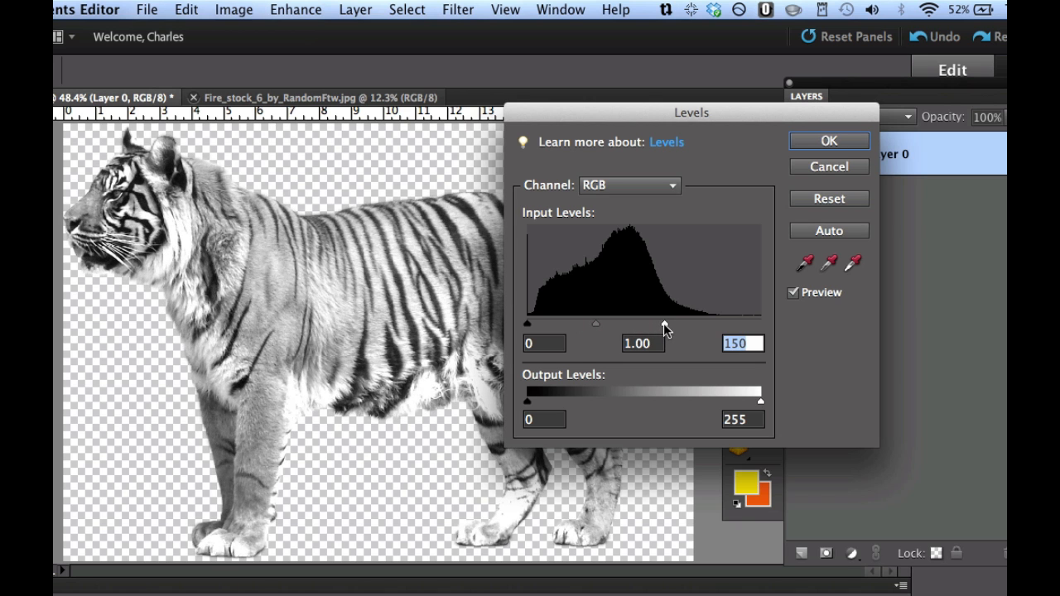
{"action": "left_click_drag", "start_coordinate": [529, 331], "coordinate": [615, 330]}
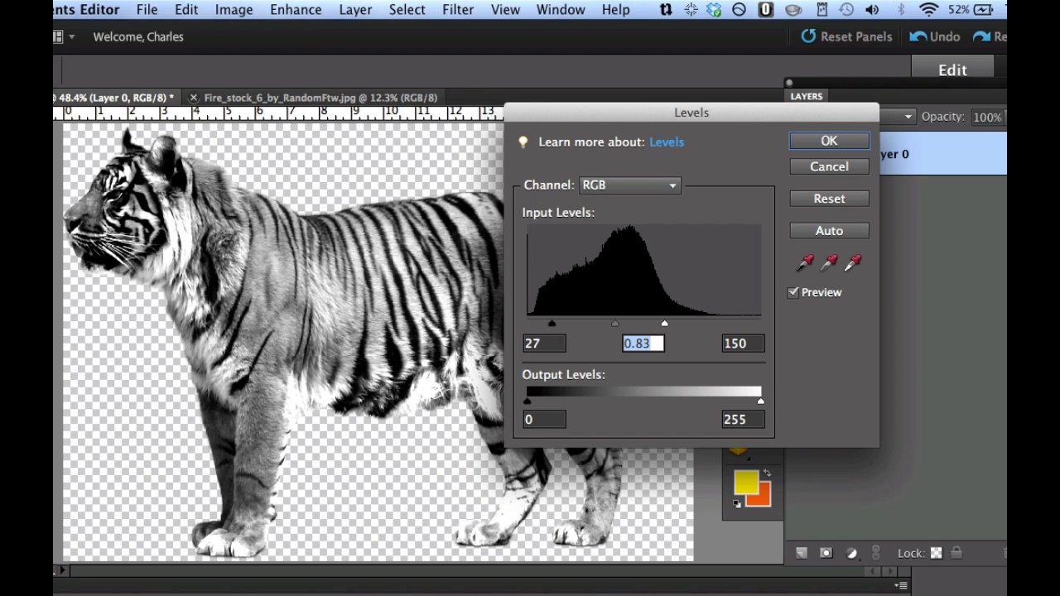
{"action": "left_click", "coordinate": [832, 142]}
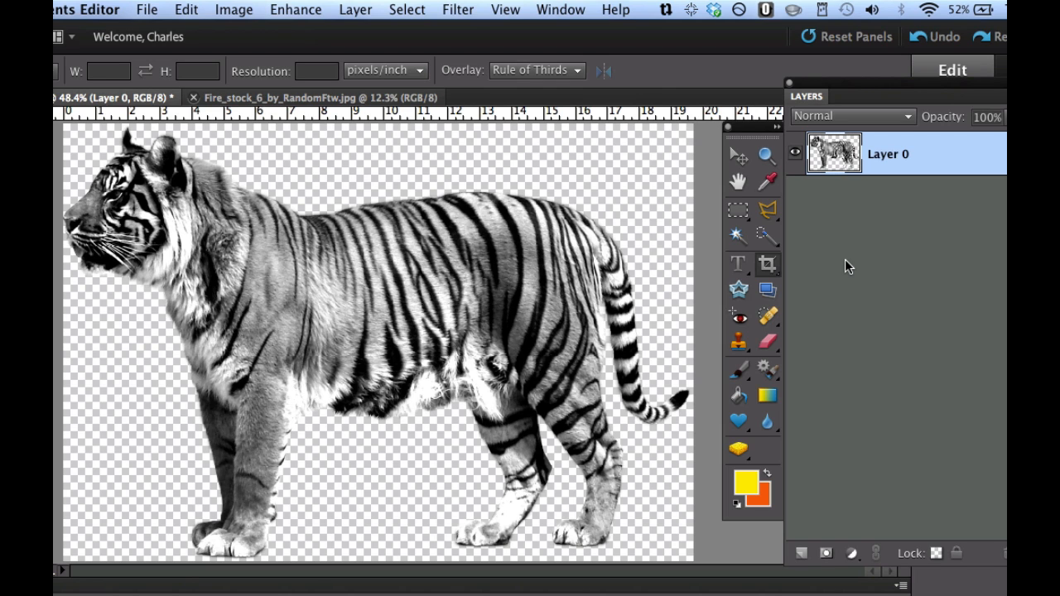
Invert the tiger layer, and set its brightness to 55 and contrast to 100.
{"action": "key", "text": "super+i"}
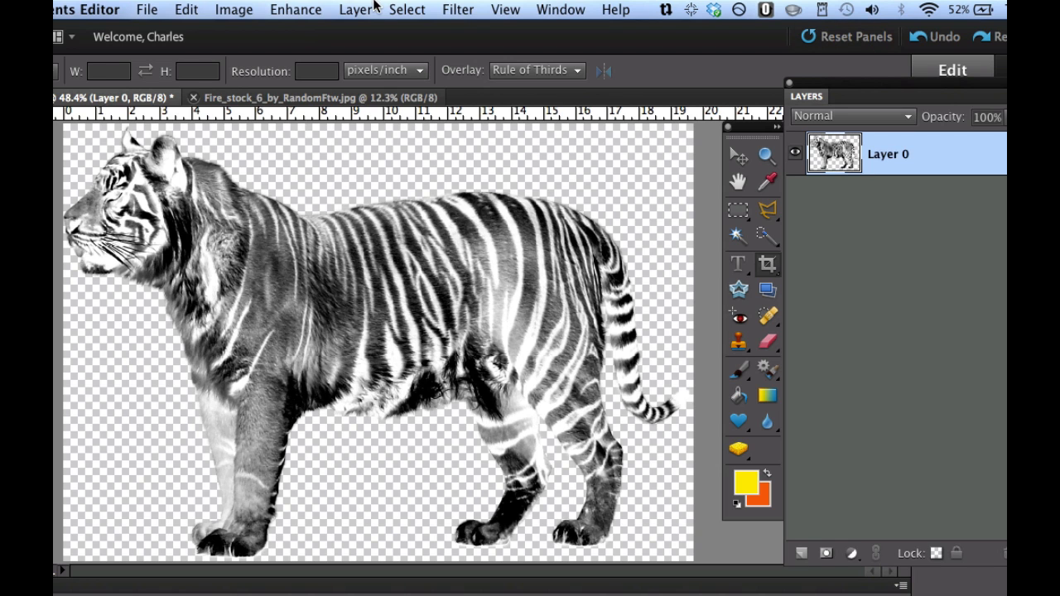
{"action": "left_click", "coordinate": [299, 8]}
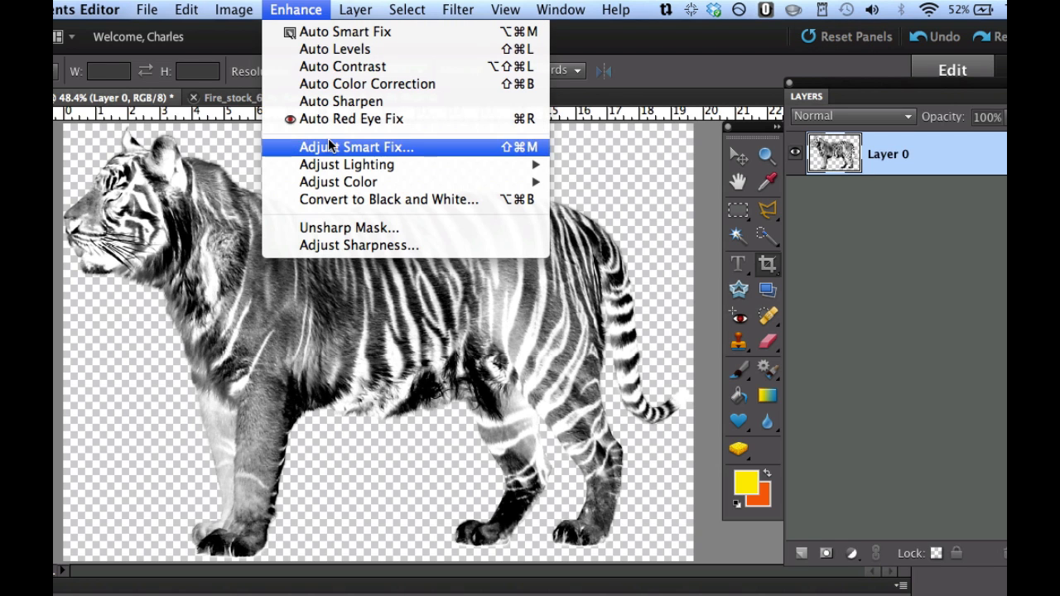
{"action": "mouse_move", "coordinate": [337, 179]}
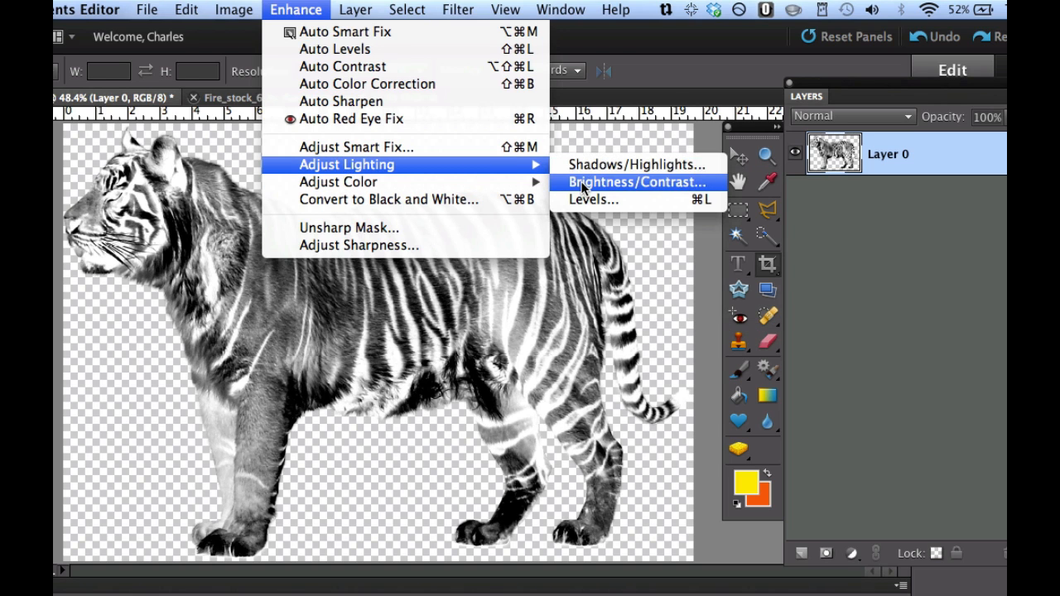
{"action": "left_click", "coordinate": [582, 188]}
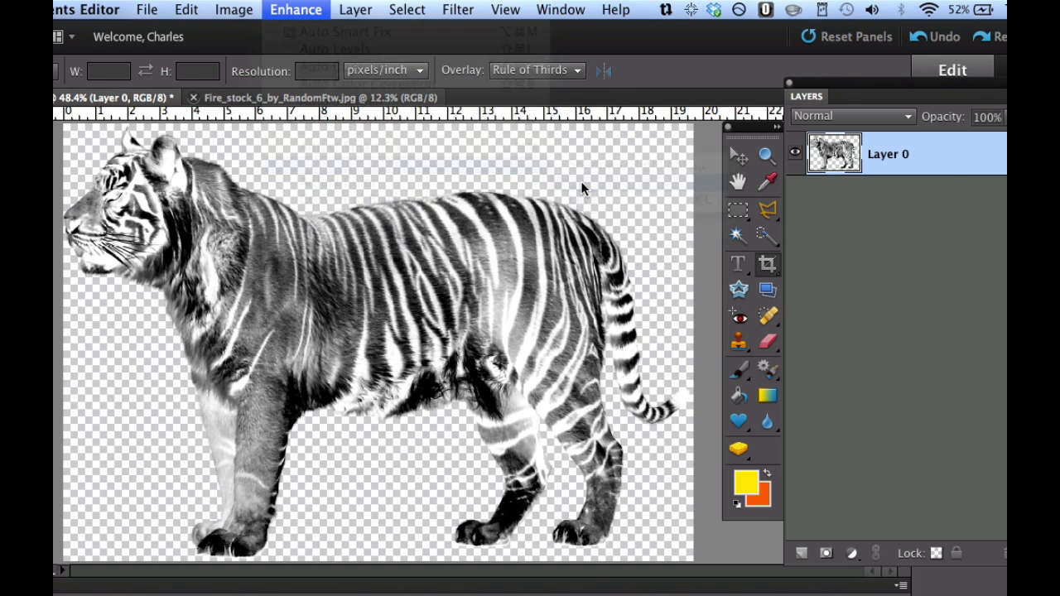
{"action": "left_click_drag", "start_coordinate": [625, 200], "coordinate": [660, 203]}
{"action": "left_click_drag", "start_coordinate": [626, 235], "coordinate": [725, 246]}
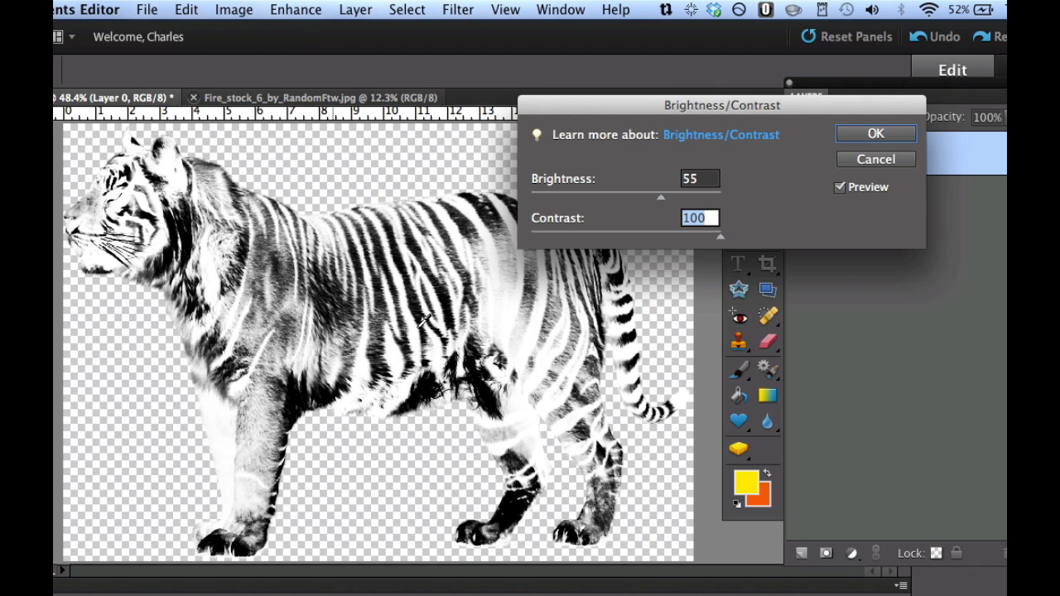
{"action": "left_click", "coordinate": [868, 142]}
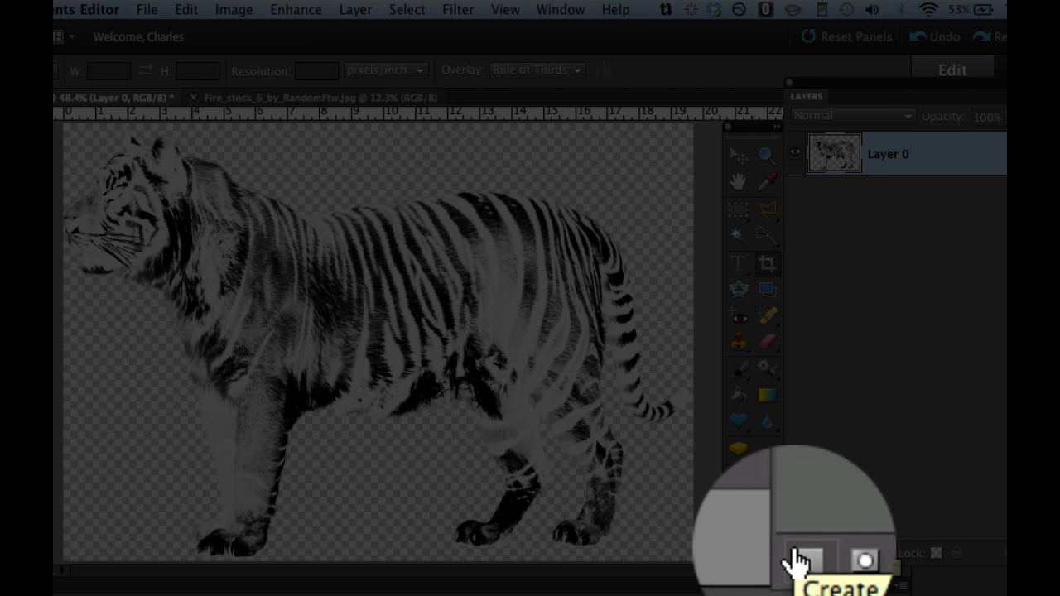
Add a new layer beneath the tiger layer and set the foreground color to dark red-brown (370f09).
{"action": "left_click", "coordinate": [800, 565]}
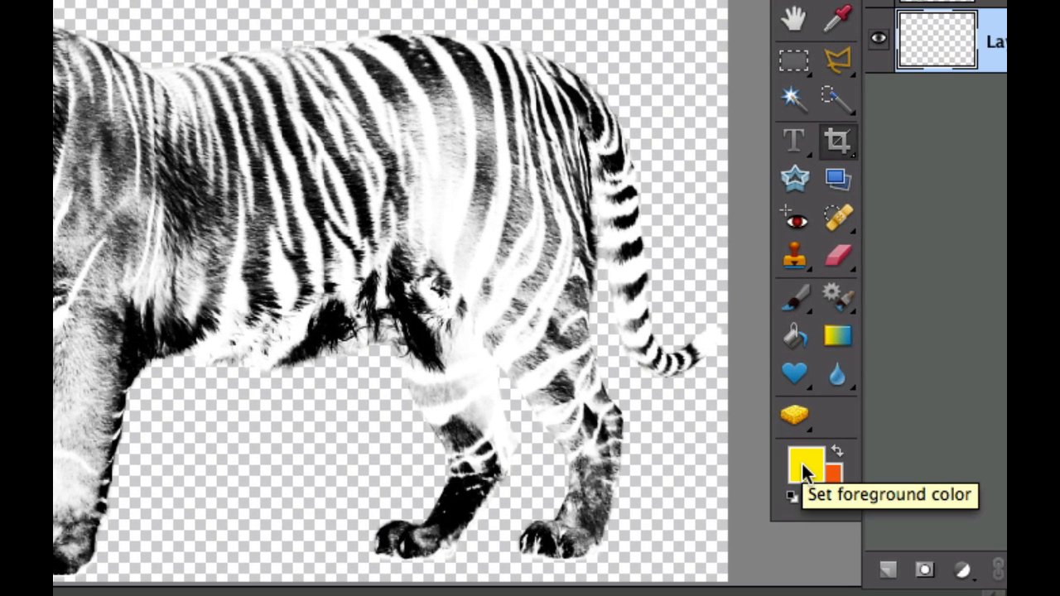
{"action": "left_click", "coordinate": [801, 460]}
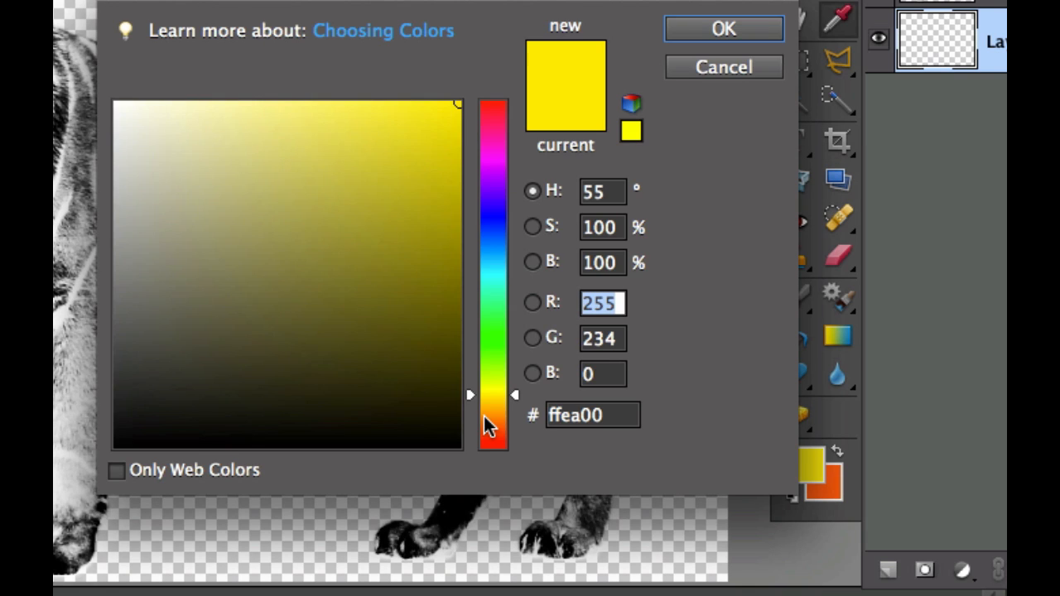
{"action": "left_click", "coordinate": [497, 441]}
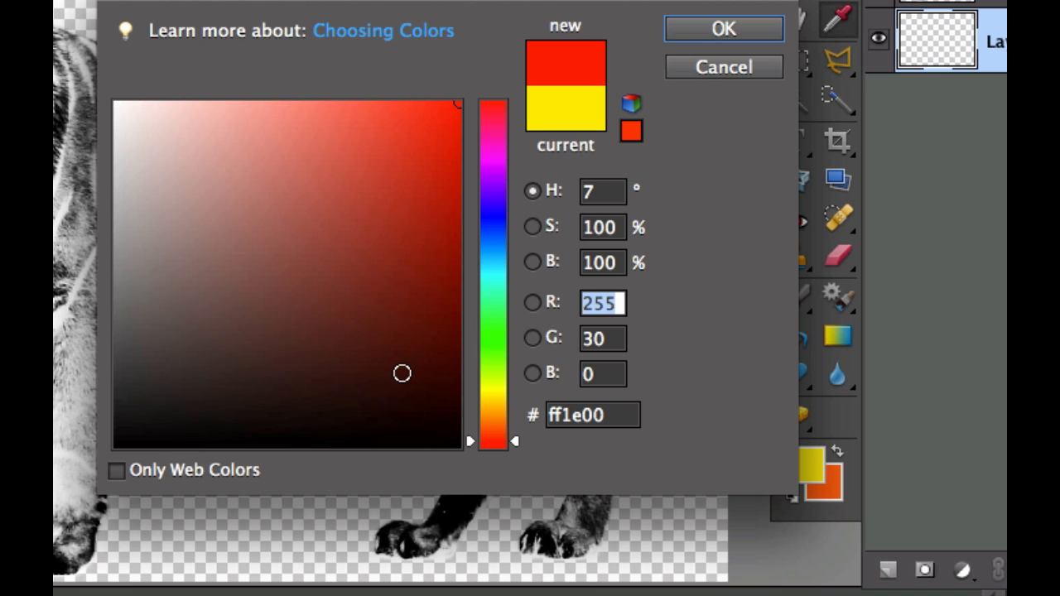
{"action": "type", "text": "55"}
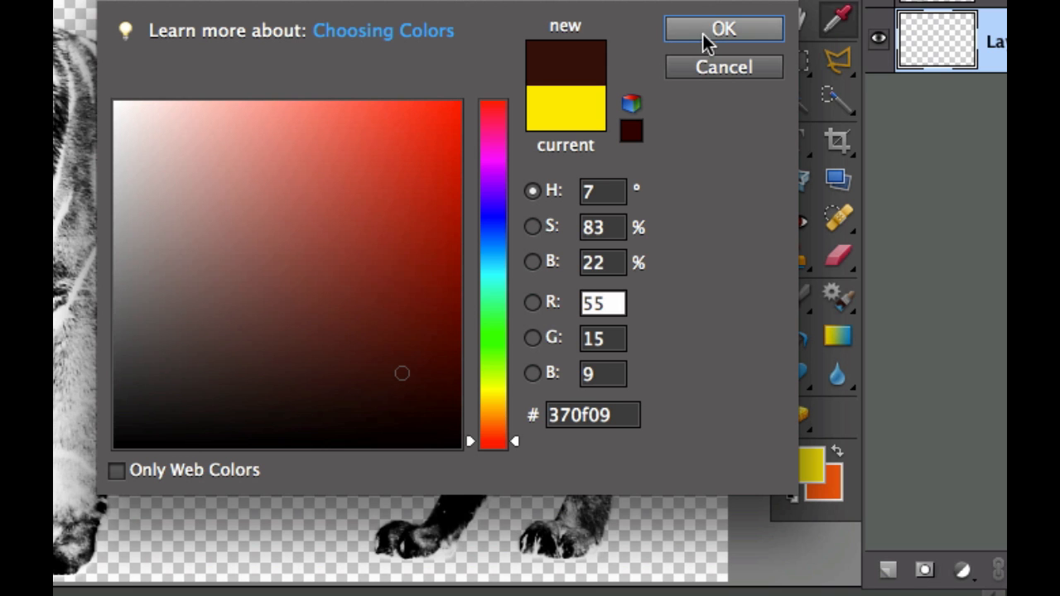
{"action": "left_click", "coordinate": [701, 33]}
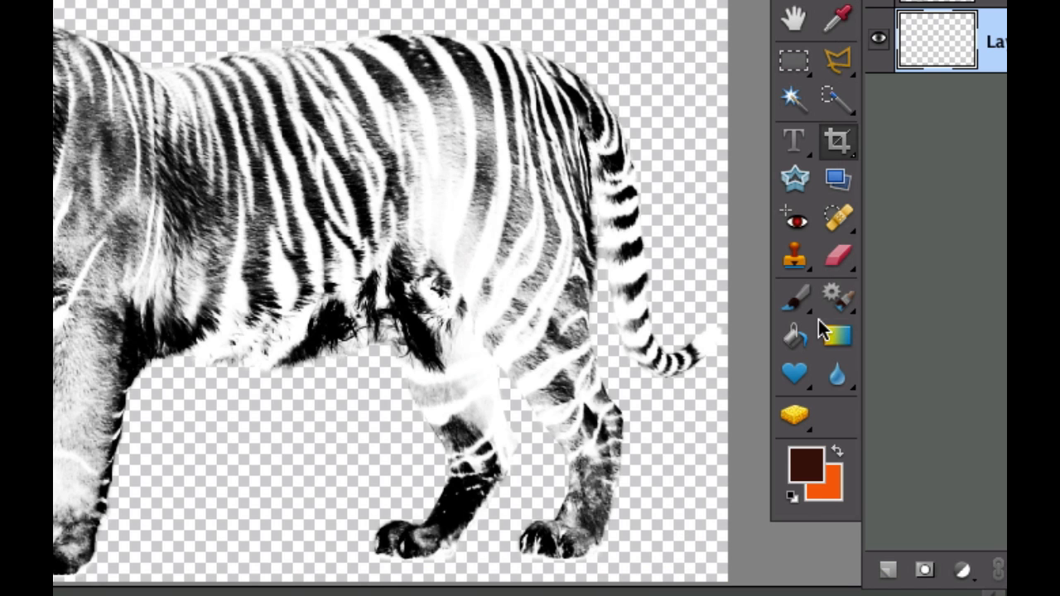
Set the background color to black (000000) and fill the new layer with a radial gradient from the center past the lower-left corner.
{"action": "left_click", "coordinate": [833, 489]}
{"action": "mouse_move", "coordinate": [387, 380]}
{"action": "left_mouse_down"}
{"action": "mouse_move", "coordinate": [83, 443]}
{"action": "mouse_move", "coordinate": [83, 460]}
{"action": "left_mouse_up"}
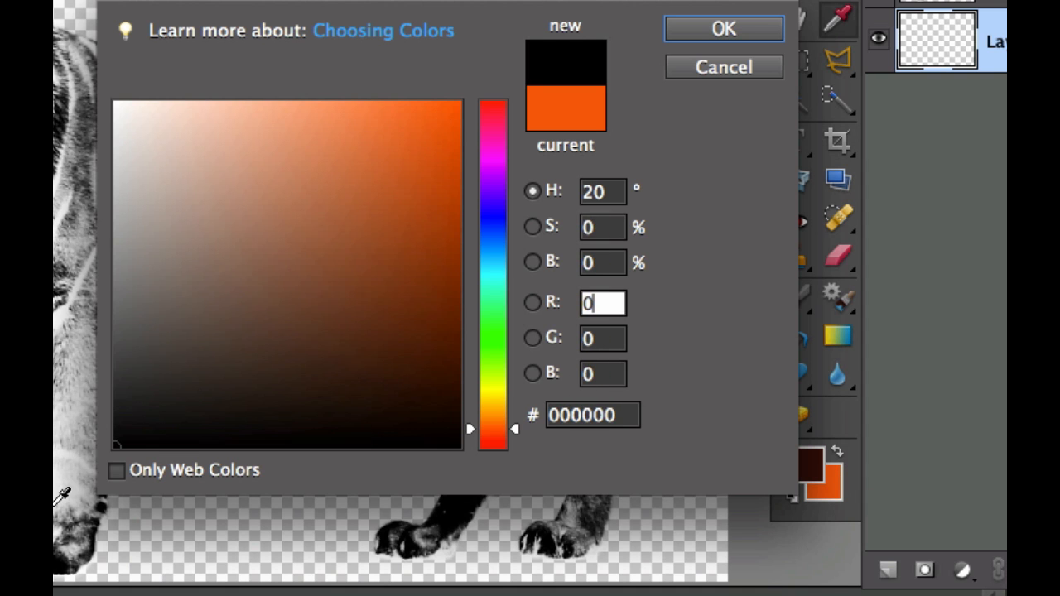
{"action": "left_click", "coordinate": [714, 29]}
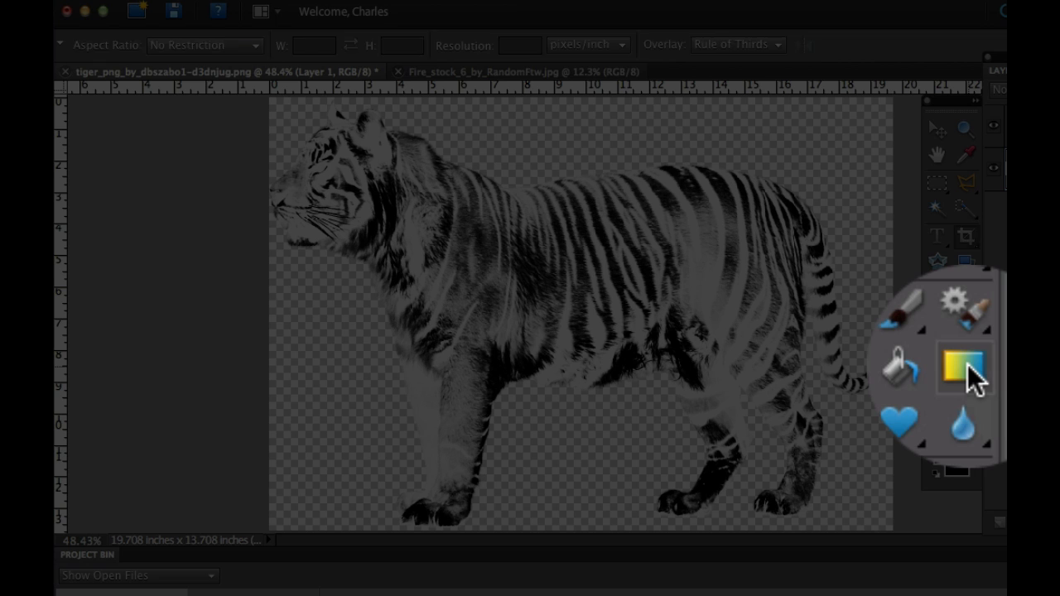
{"action": "left_click", "coordinate": [963, 369]}
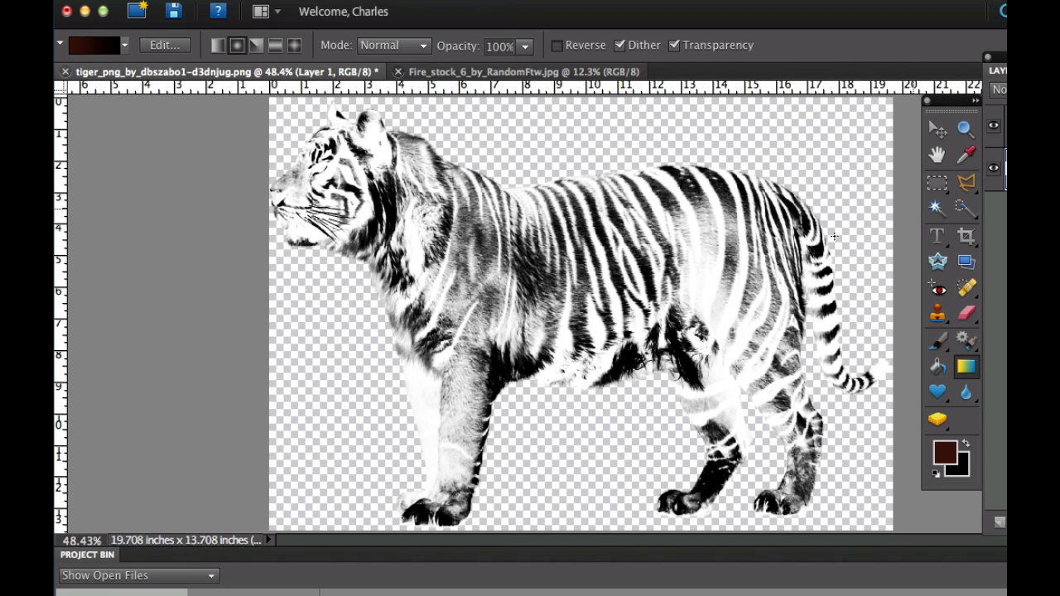
{"action": "left_click_drag", "start_coordinate": [589, 288], "coordinate": [246, 550]}
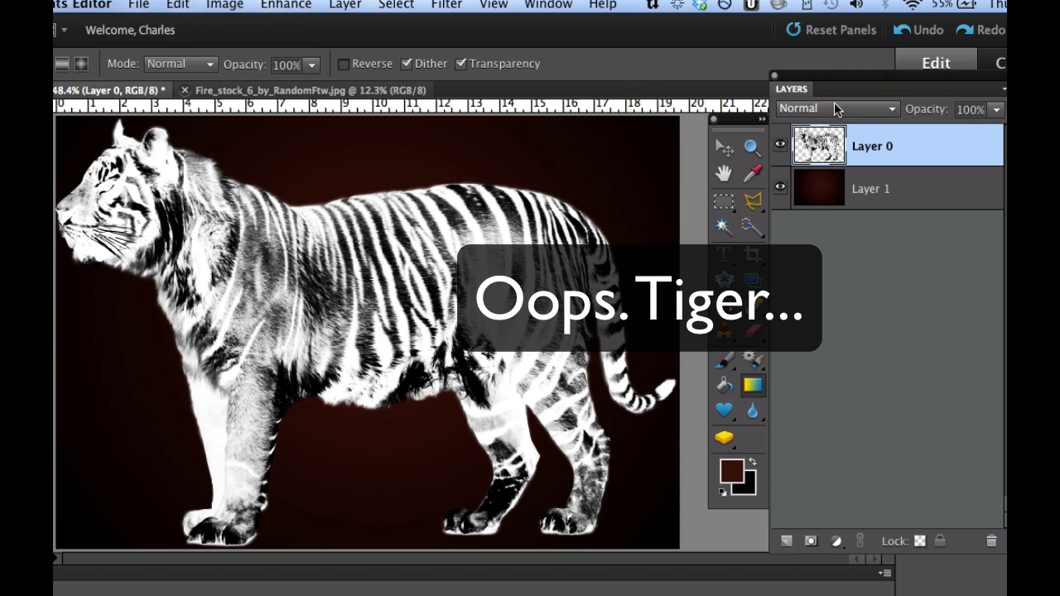
Set the tiger layer's blend mode to Screen and its opacity to 50%.
{"action": "left_click", "coordinate": [834, 106]}
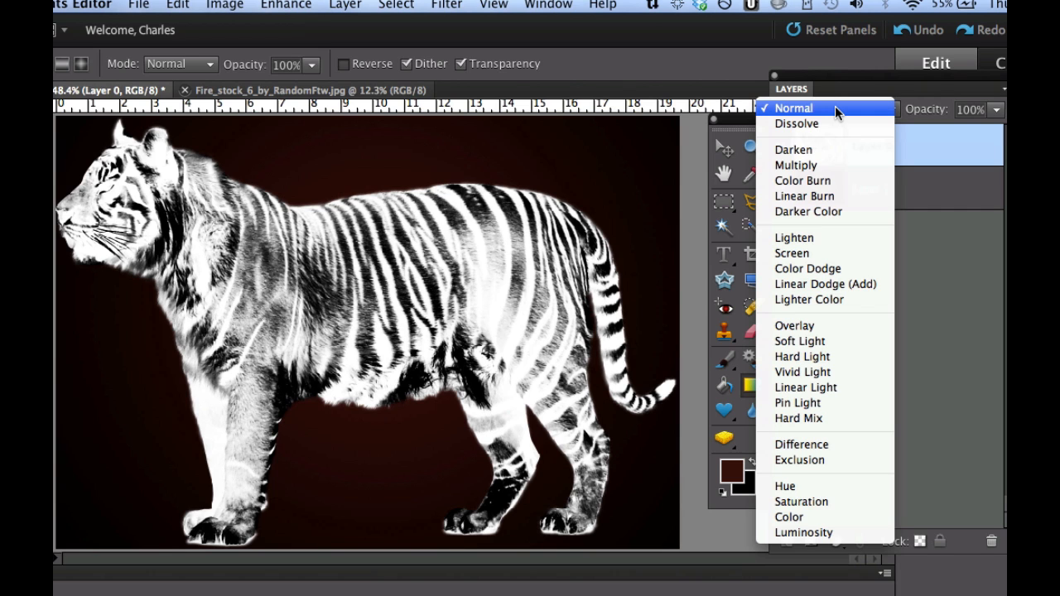
{"action": "left_click", "coordinate": [817, 253]}
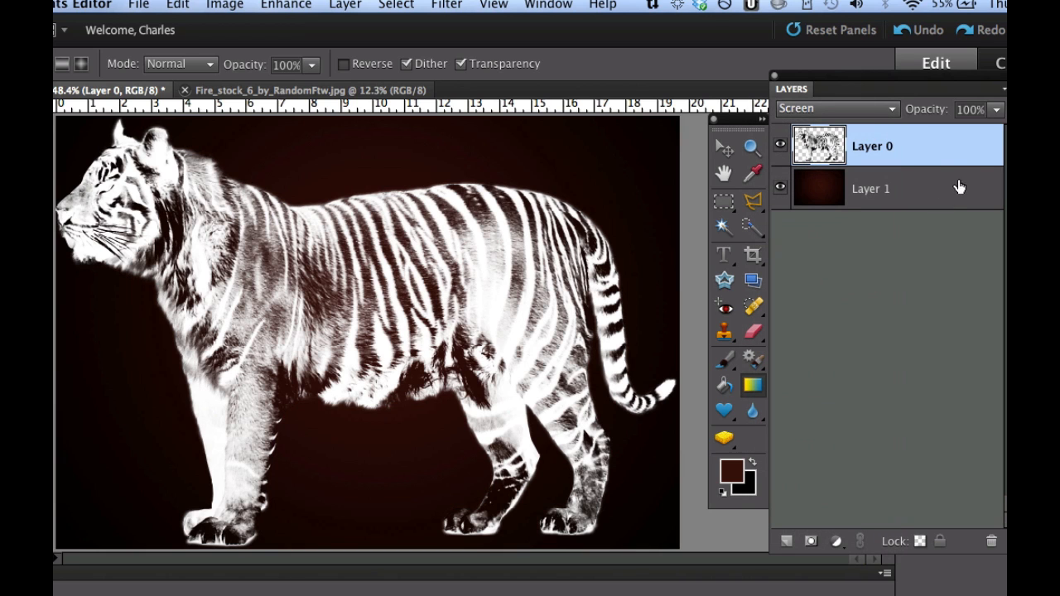
{"action": "left_click", "coordinate": [996, 109]}
{"action": "left_click_drag", "start_coordinate": [996, 130], "coordinate": [951, 135]}
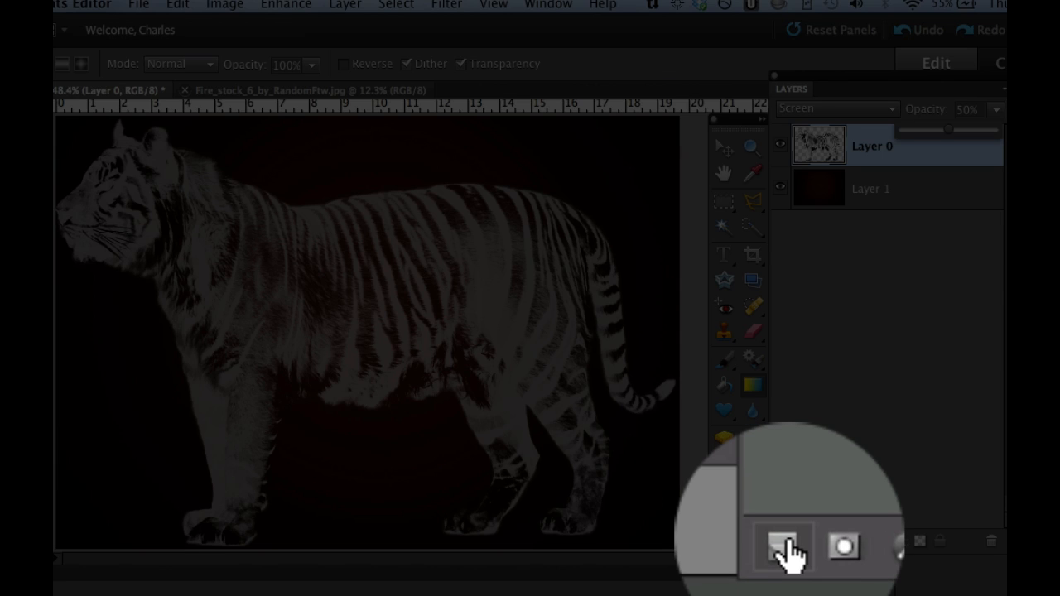
Add a new layer above the tiger layer and set the foreground color to bright yellow (fbe101).
{"action": "left_click", "coordinate": [785, 545]}
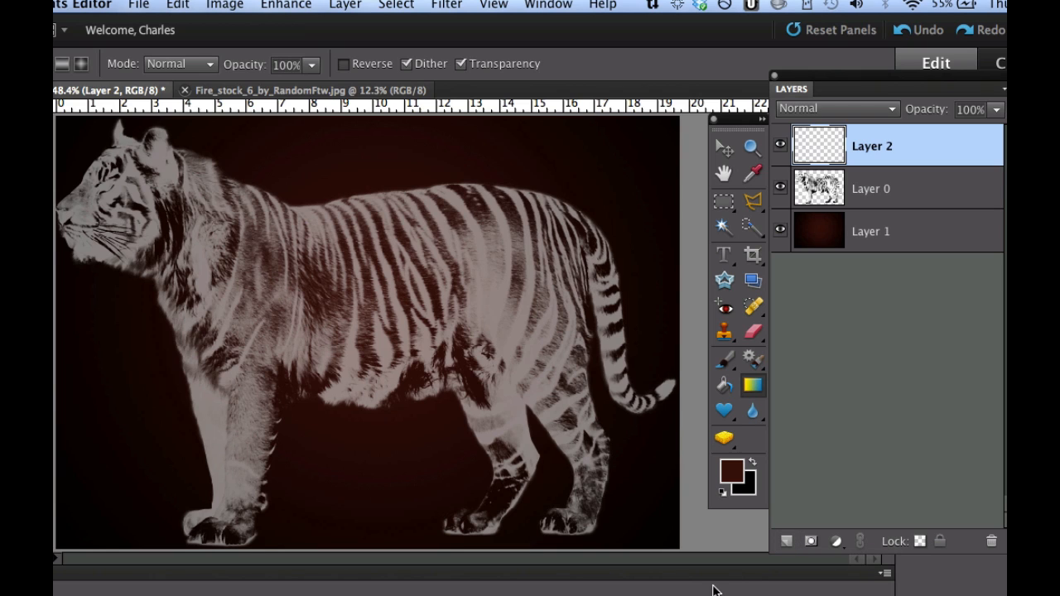
{"action": "left_click", "coordinate": [733, 475]}
{"action": "left_click", "coordinate": [524, 427]}
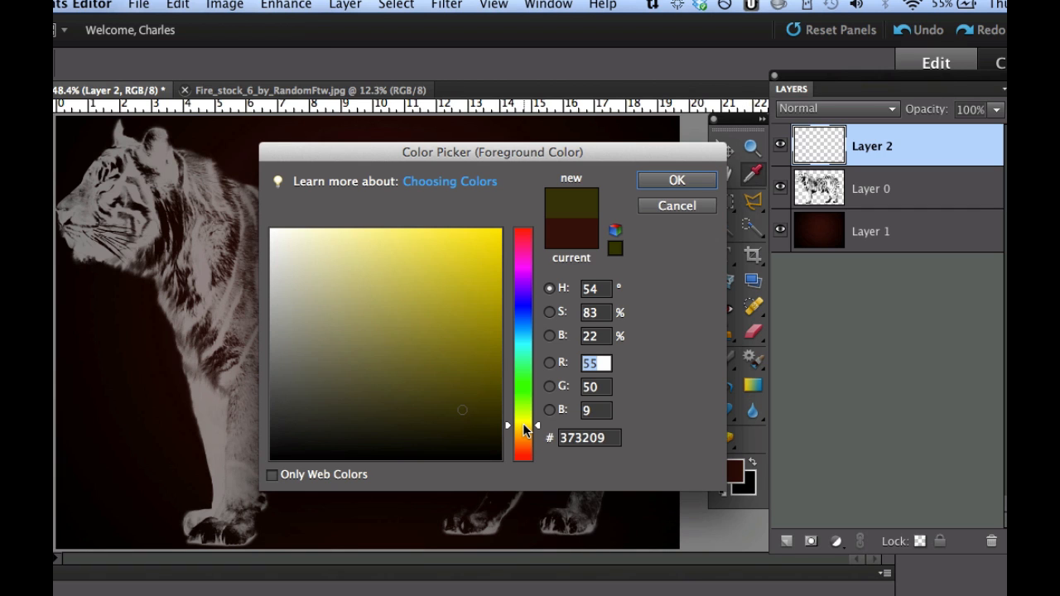
{"action": "left_click", "coordinate": [500, 233]}
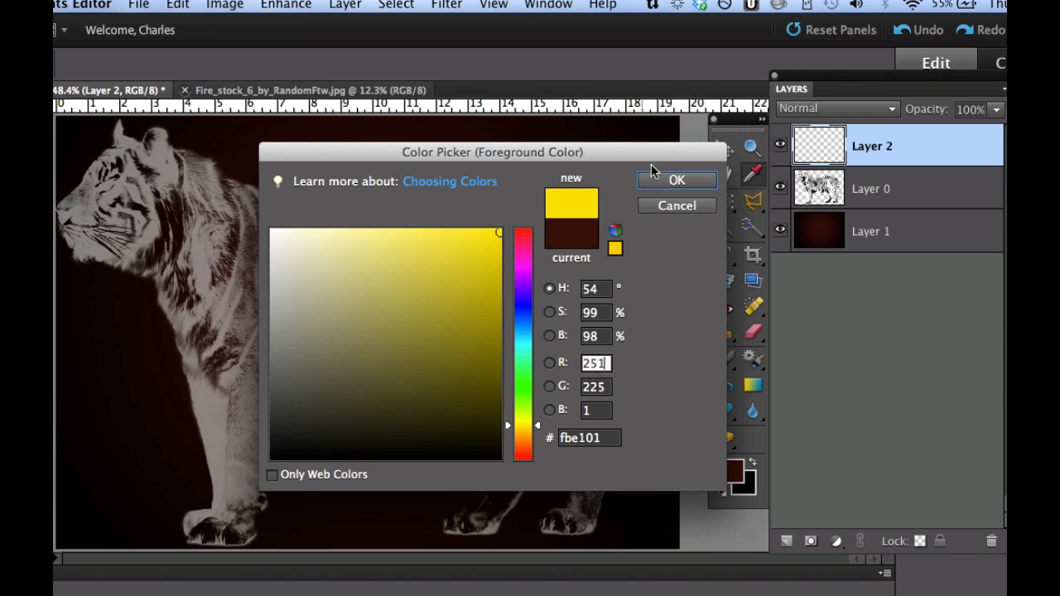
{"action": "left_click", "coordinate": [675, 180]}
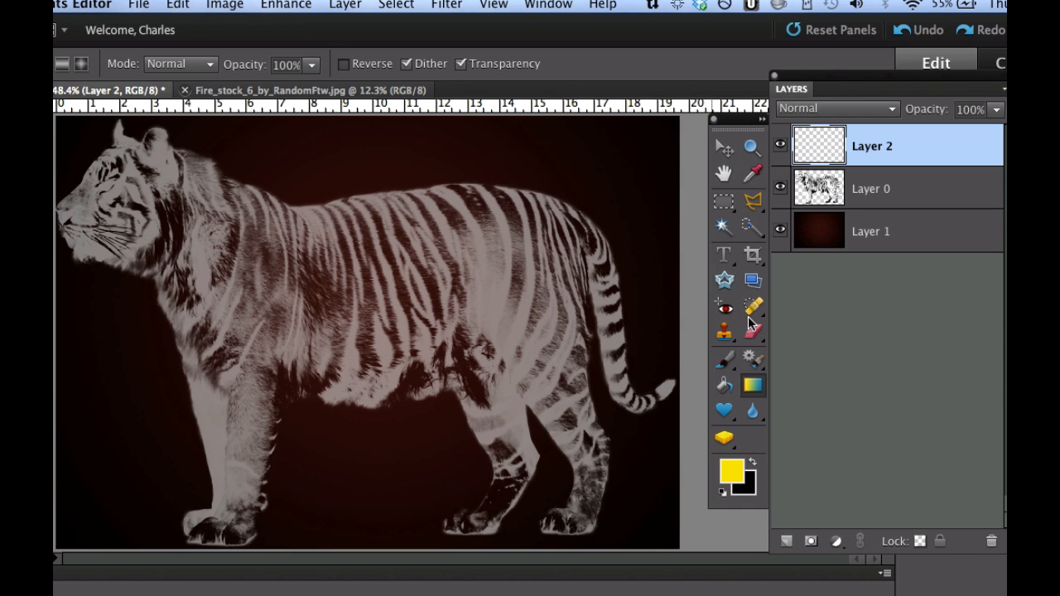
Set the background color to bright orange (fb5504).
{"action": "left_click", "coordinate": [750, 485]}
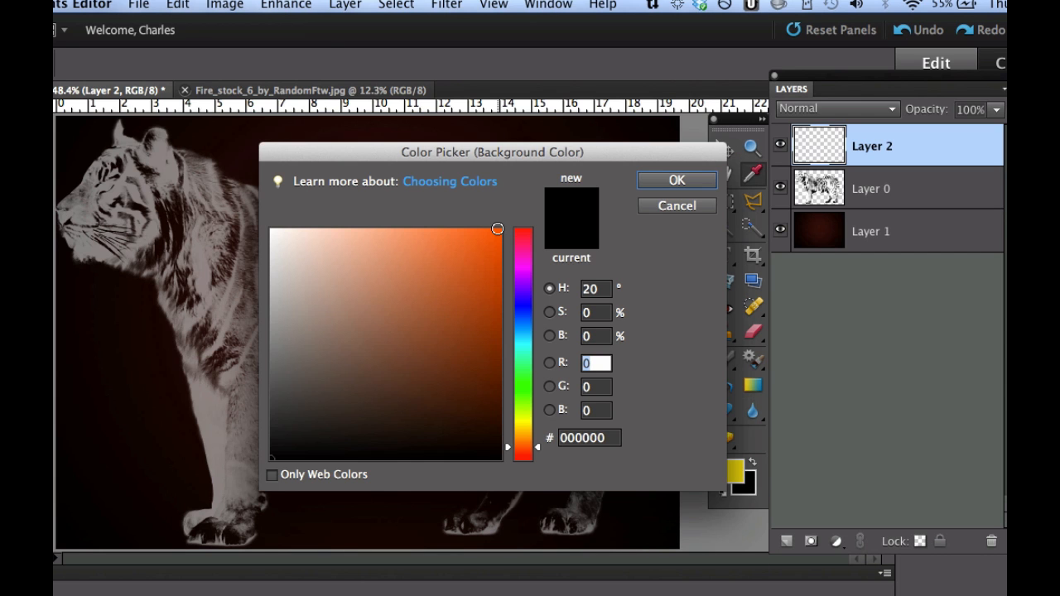
{"action": "left_click", "coordinate": [497, 232]}
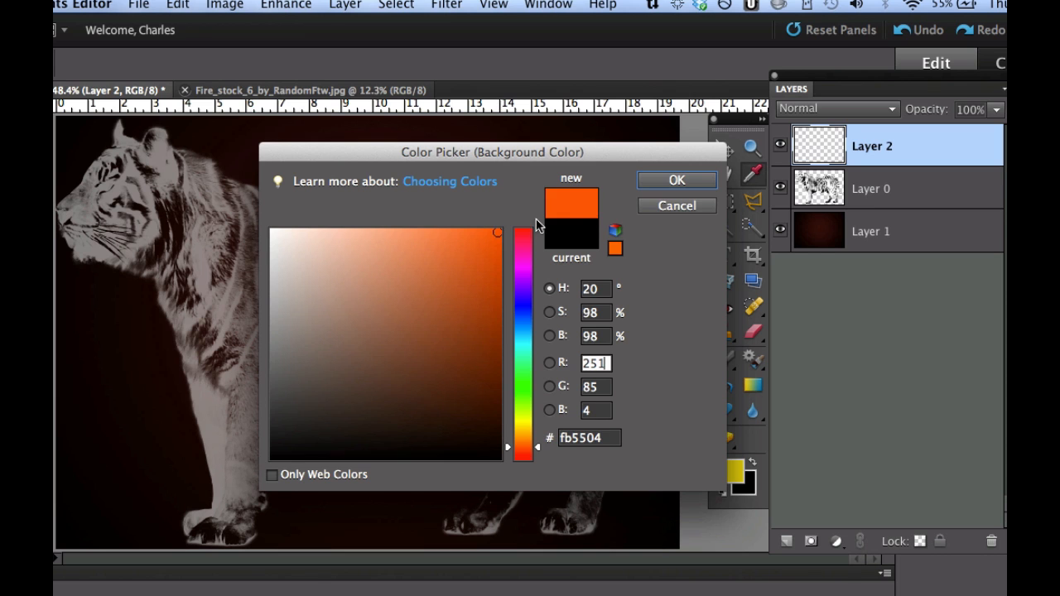
{"action": "left_click", "coordinate": [667, 186]}
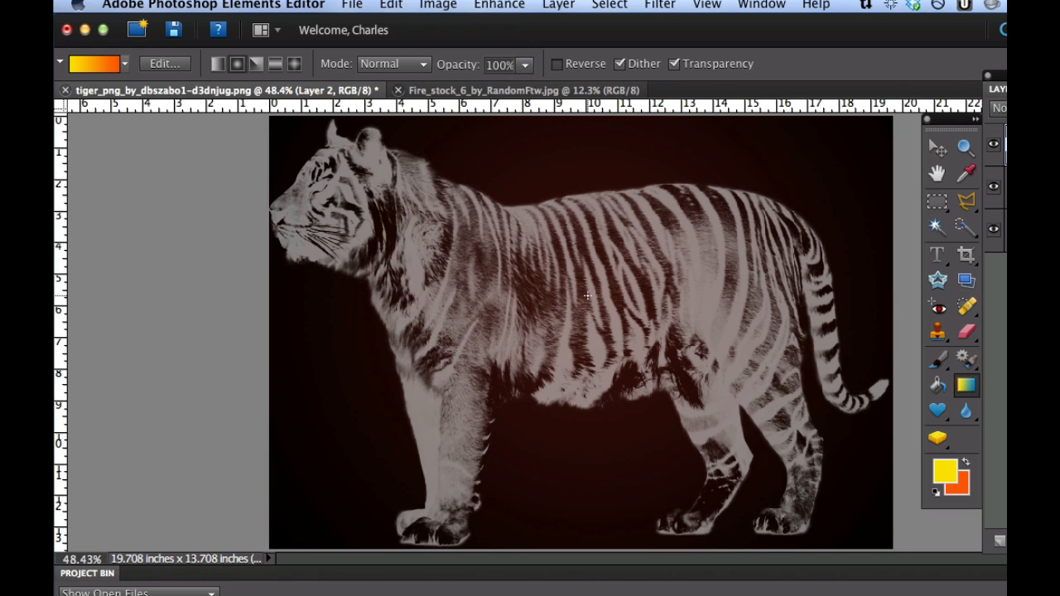
Fill Layer 2 with a yellow-to-orange radial gradient from the center past the lower-left corner and set its blend mode to Overlay.
{"action": "left_click_drag", "start_coordinate": [586, 295], "coordinate": [230, 557]}
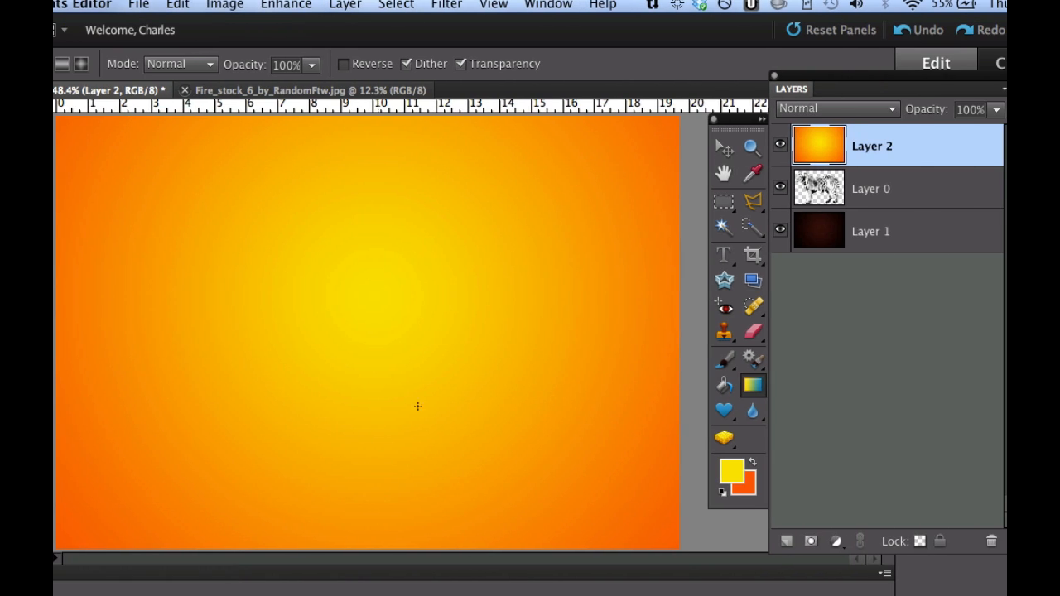
{"action": "left_click", "coordinate": [862, 109]}
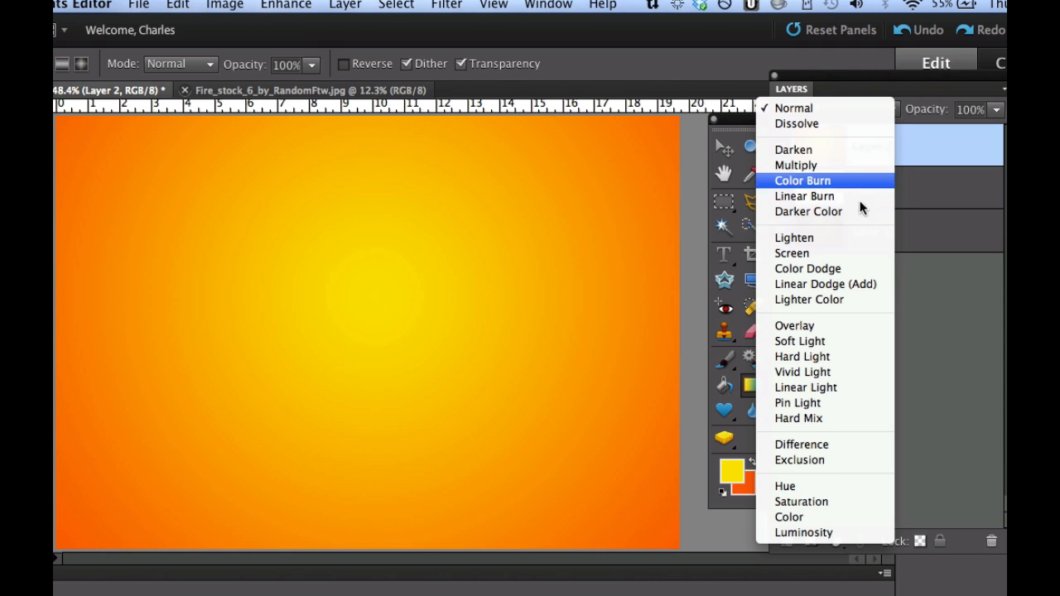
{"action": "left_click", "coordinate": [854, 325]}
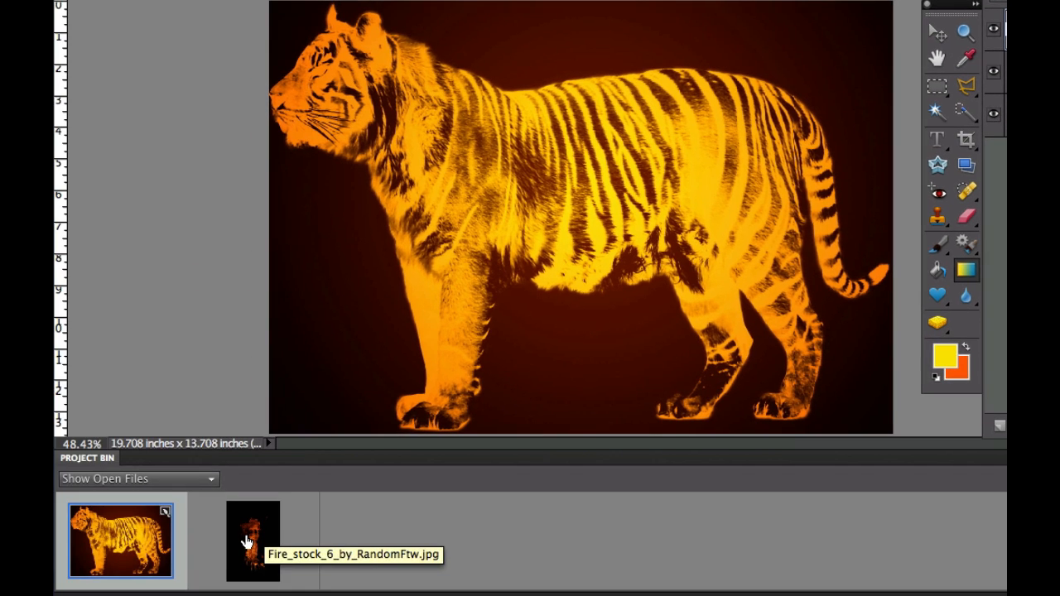
Add the Fire_stock_6_by_RandomFtw.jpg image to the tiger document as a new layer and move it down to expose its upper-left corner.
{"action": "left_click_drag", "start_coordinate": [246, 542], "coordinate": [477, 229]}
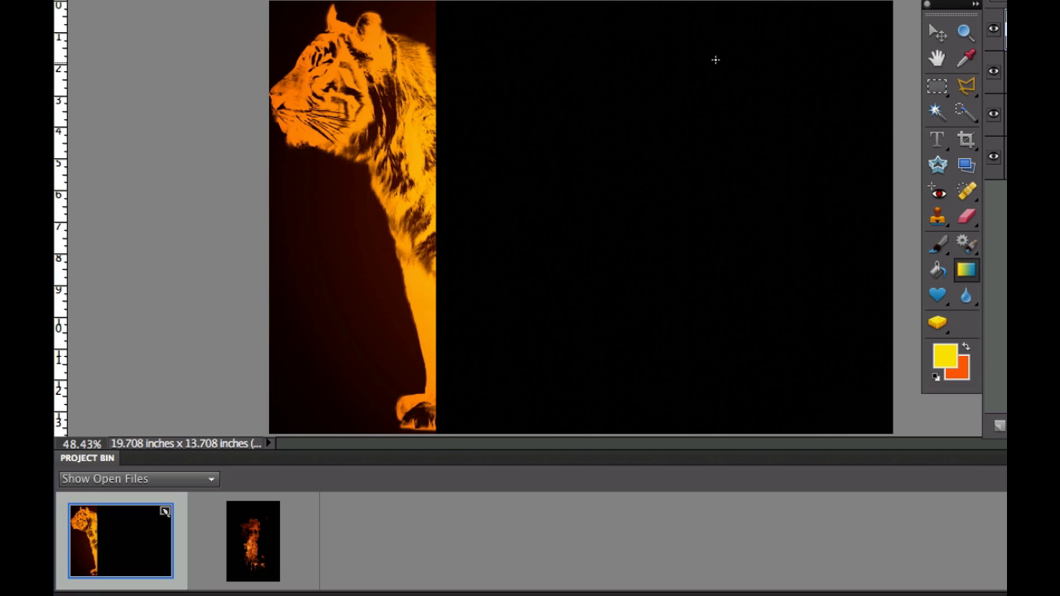
{"action": "left_click", "coordinate": [938, 33]}
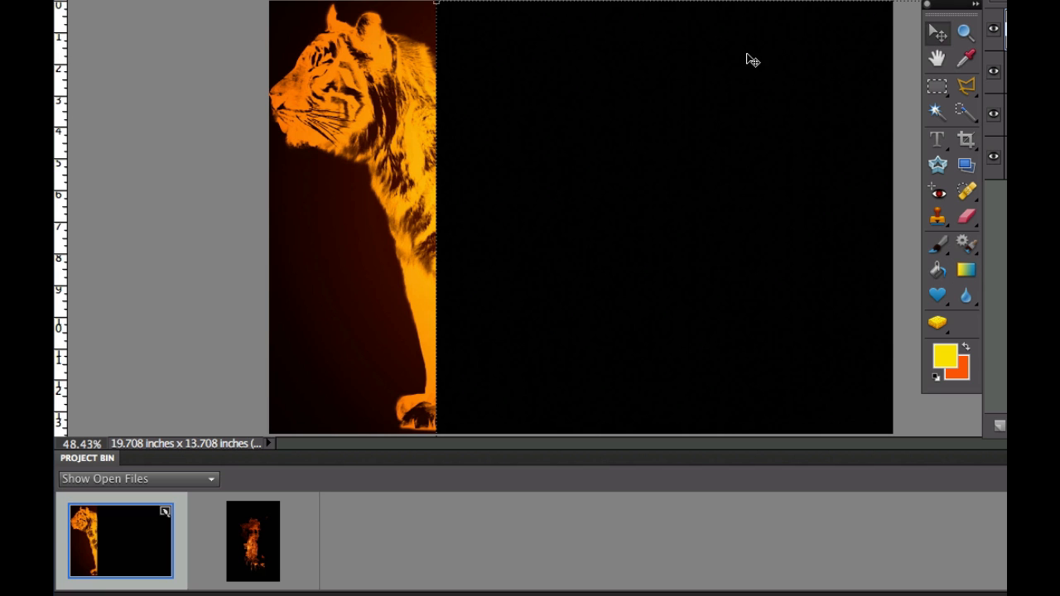
{"action": "left_click_drag", "start_coordinate": [577, 66], "coordinate": [565, 207]}
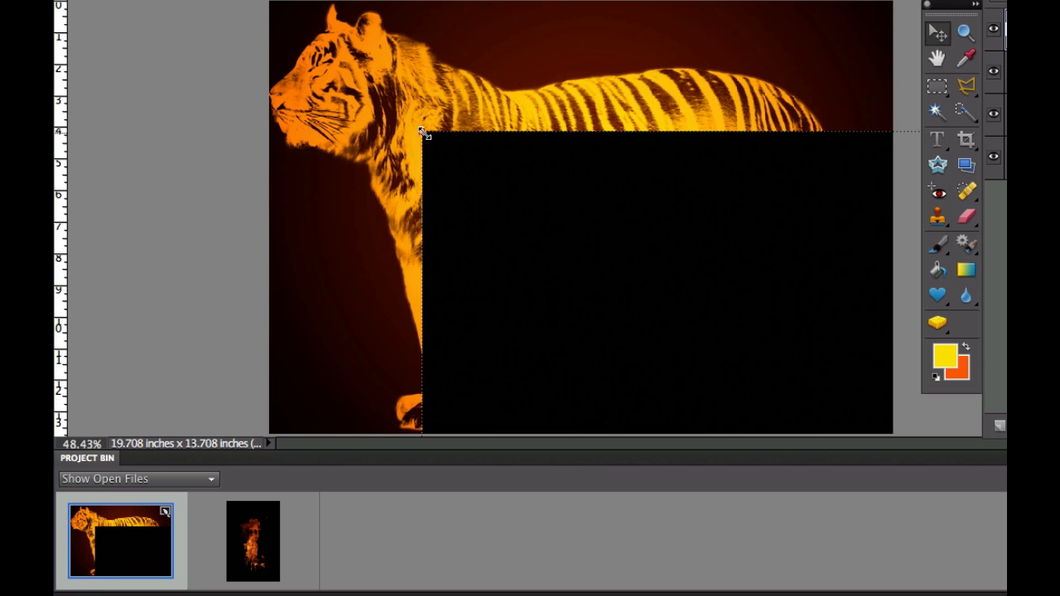
Scale the fire layer down proportionally to about 6 inches wide and position it beside the tiger's front leg, below the chest.
{"action": "left_click_drag", "start_coordinate": [421, 130], "coordinate": [657, 282]}
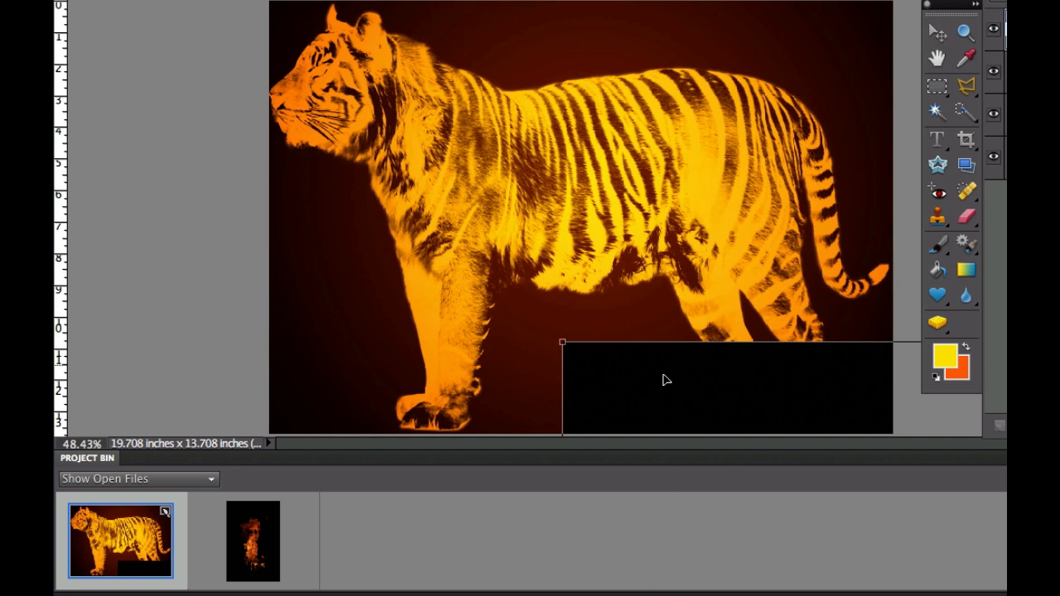
{"action": "left_click_drag", "start_coordinate": [665, 378], "coordinate": [644, 237]}
{"action": "left_click_drag", "start_coordinate": [674, 350], "coordinate": [644, 215]}
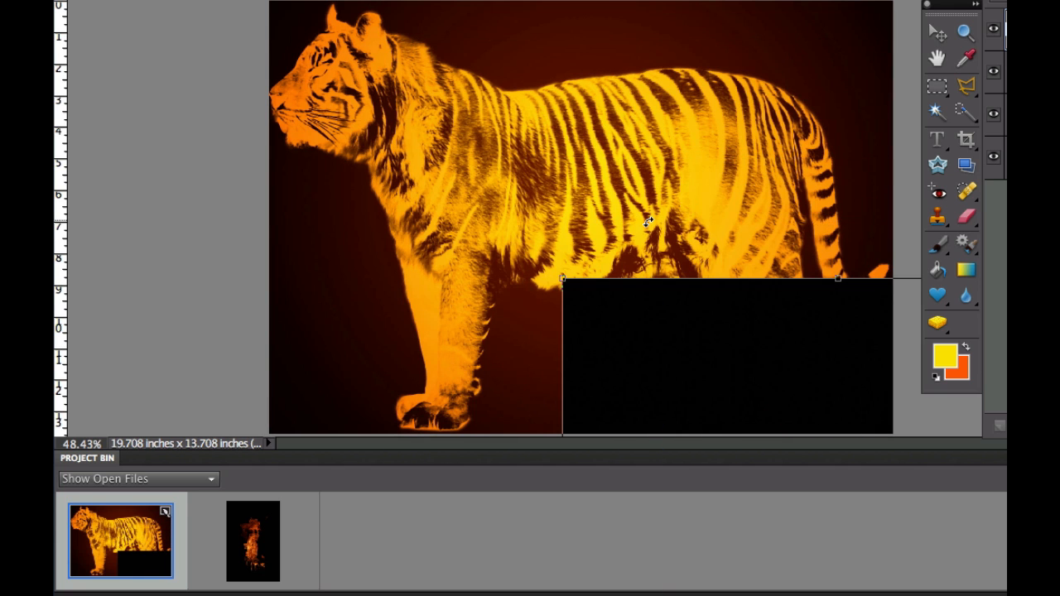
{"action": "left_click_drag", "start_coordinate": [592, 296], "coordinate": [605, 214]}
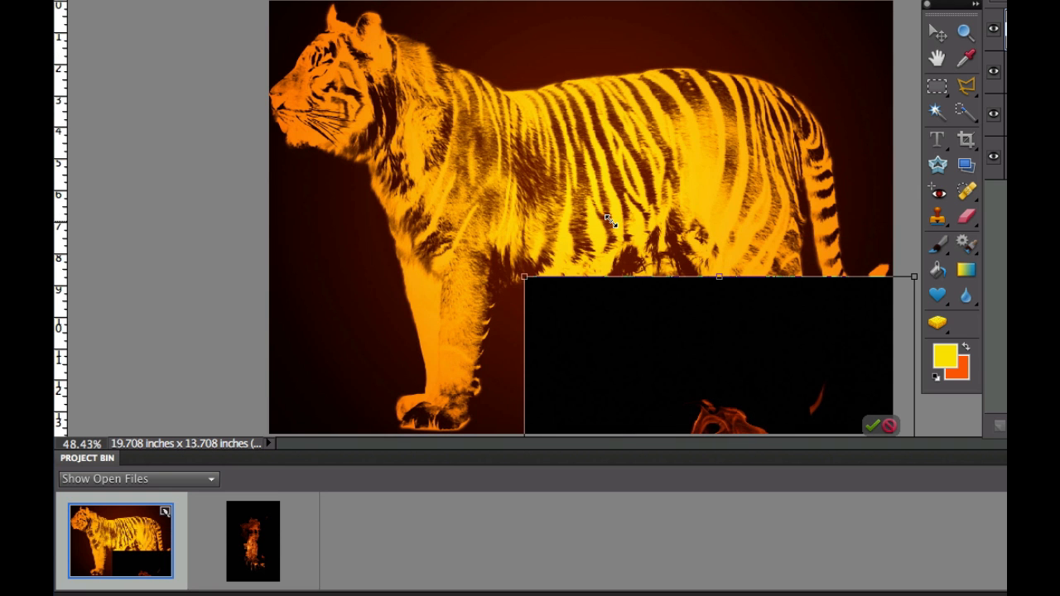
{"action": "left_click_drag", "start_coordinate": [659, 367], "coordinate": [528, 157]}
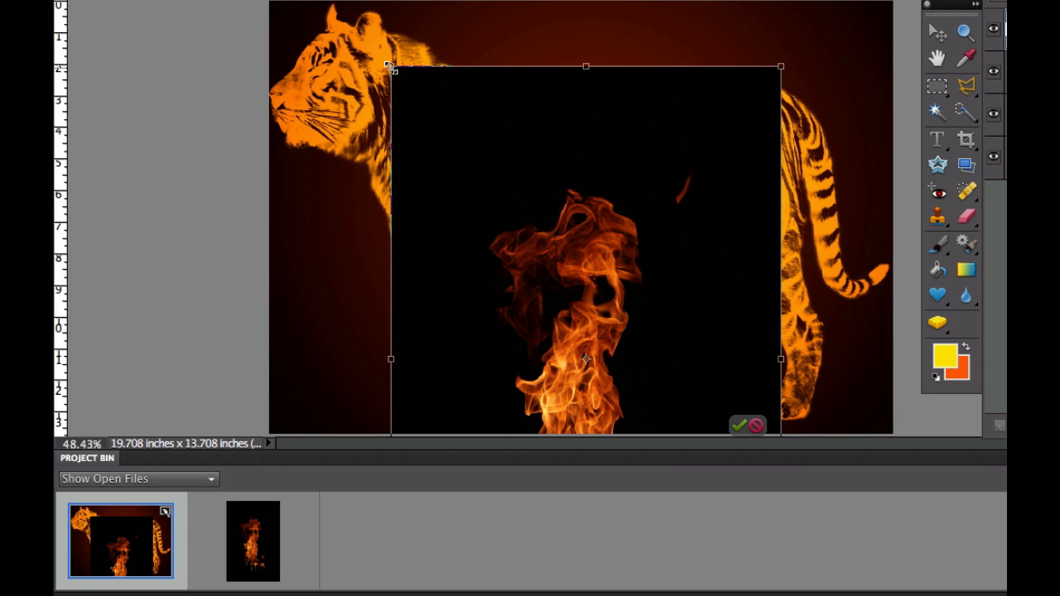
{"action": "left_click_drag", "start_coordinate": [391, 68], "coordinate": [559, 265]}
{"action": "left_click_drag", "start_coordinate": [574, 336], "coordinate": [407, 128]}
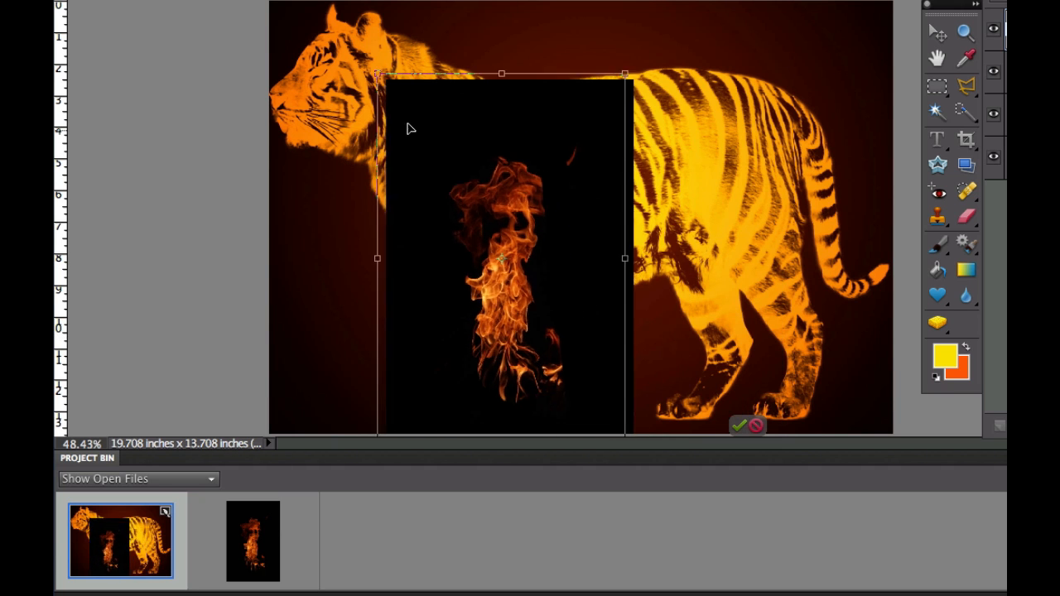
{"action": "left_click_drag", "start_coordinate": [365, 62], "coordinate": [422, 149]}
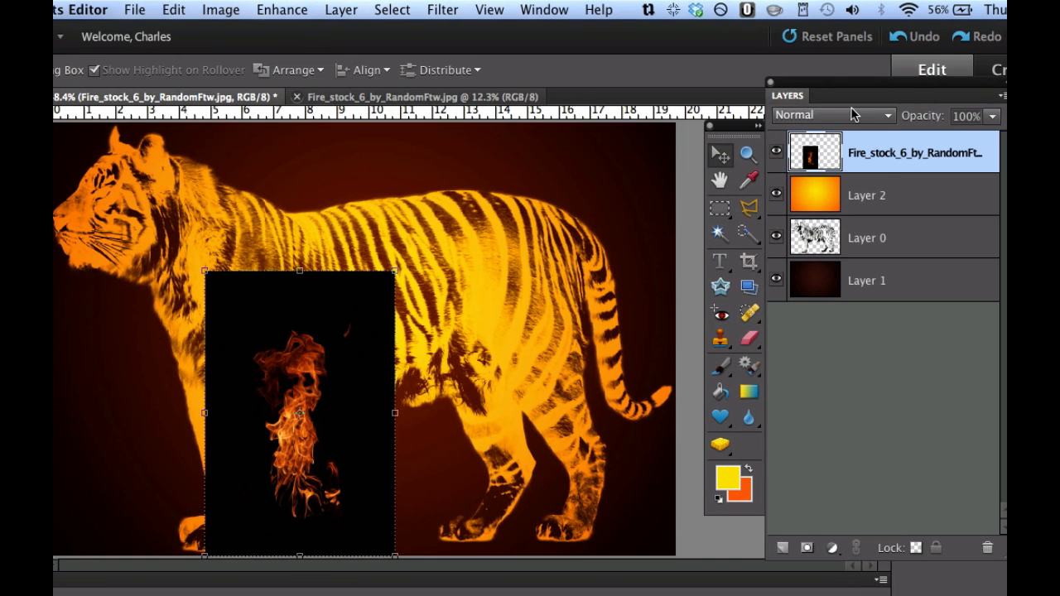
Set the fire layer's blend mode to Screen and move the flames onto the tiger's front leg.
{"action": "left_click", "coordinate": [853, 119]}
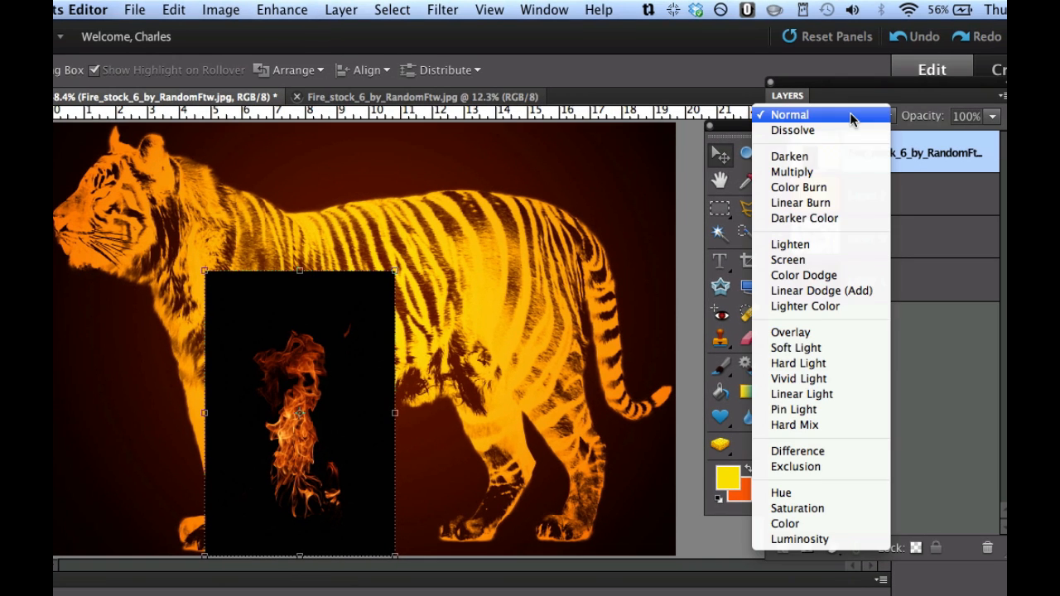
{"action": "left_click", "coordinate": [855, 260]}
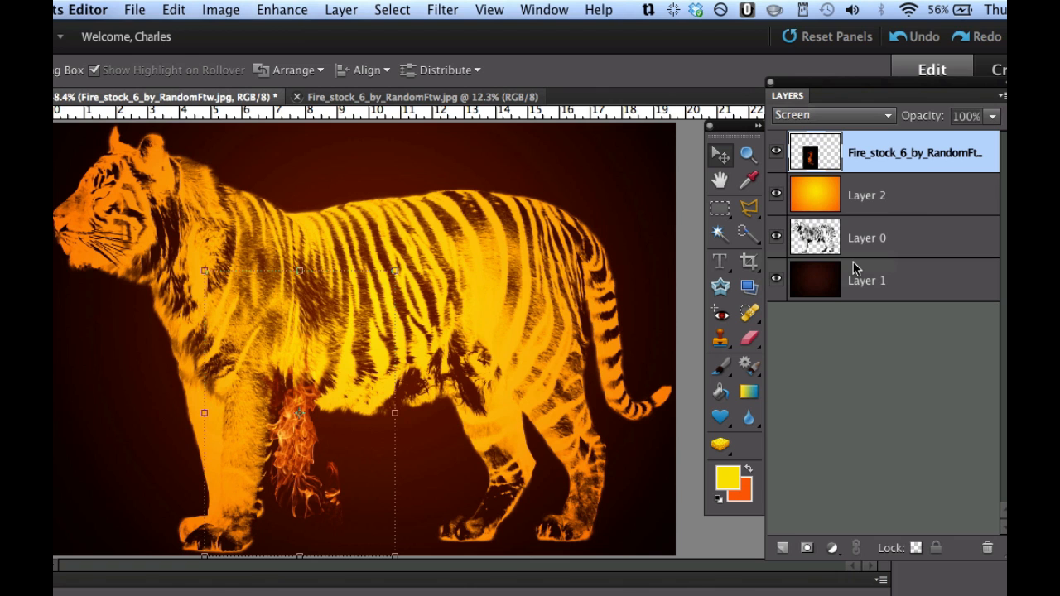
{"action": "left_click_drag", "start_coordinate": [302, 445], "coordinate": [229, 466]}
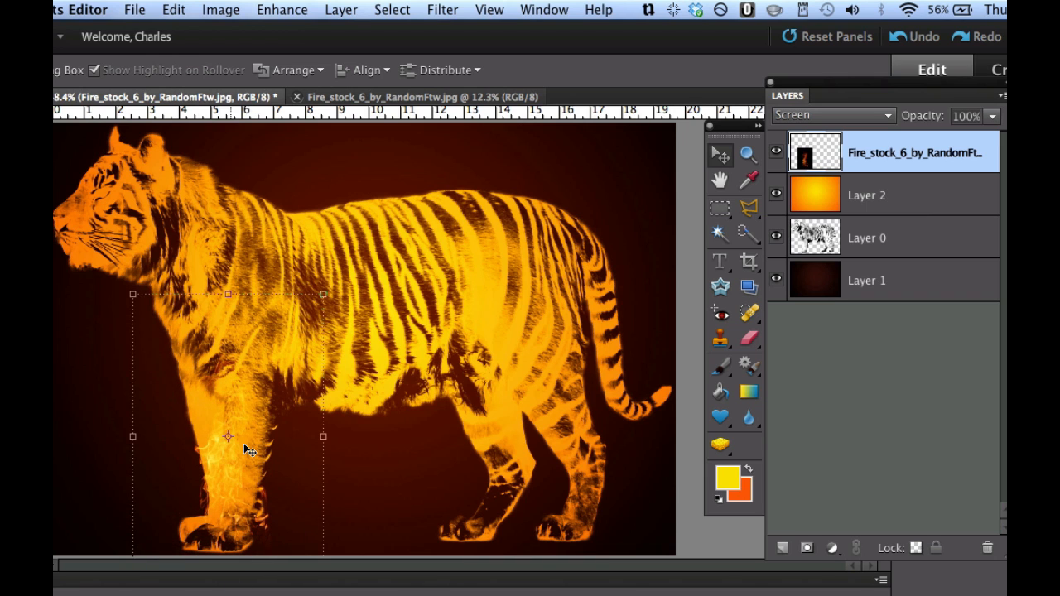
Rotate the fire layer by -10.1° and shift it slightly down to follow the front leg.
{"action": "left_click_drag", "start_coordinate": [330, 286], "coordinate": [284, 318]}
{"action": "left_click_drag", "start_coordinate": [225, 470], "coordinate": [222, 487]}
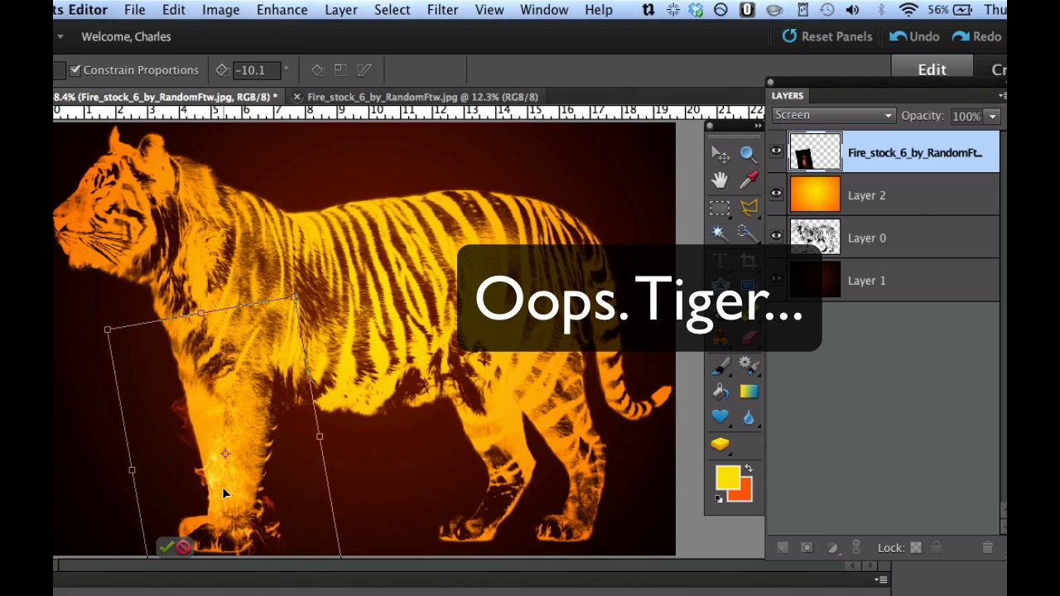
{"action": "key", "text": "Return"}
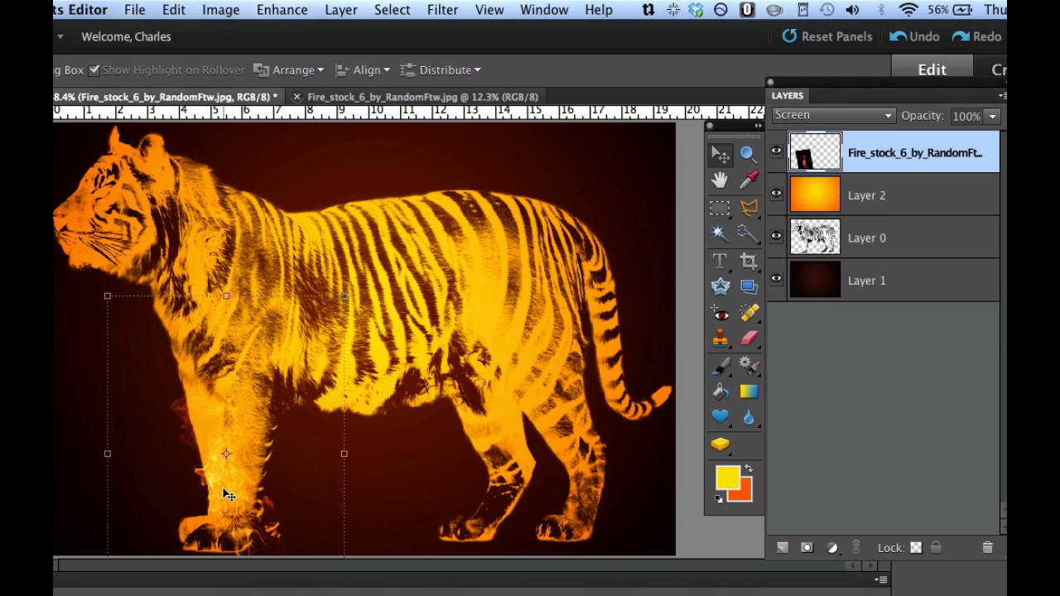
Duplicate the fire layer, place the copy over the tiger's tail and rotate it by -9.7° to follow the tail.
{"action": "key", "text": "super+j"}
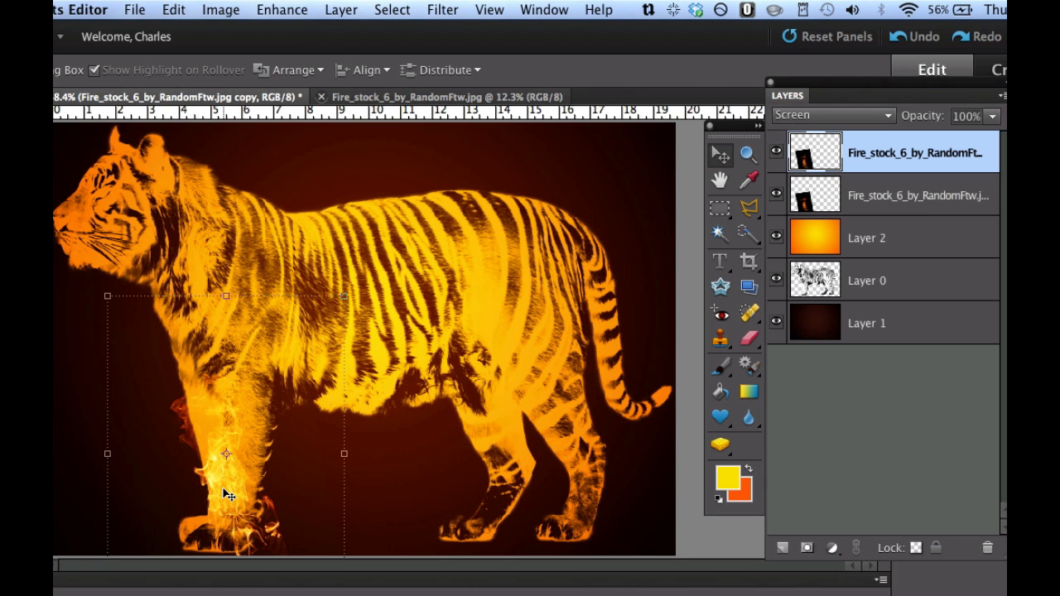
{"action": "left_click_drag", "start_coordinate": [229, 482], "coordinate": [617, 358]}
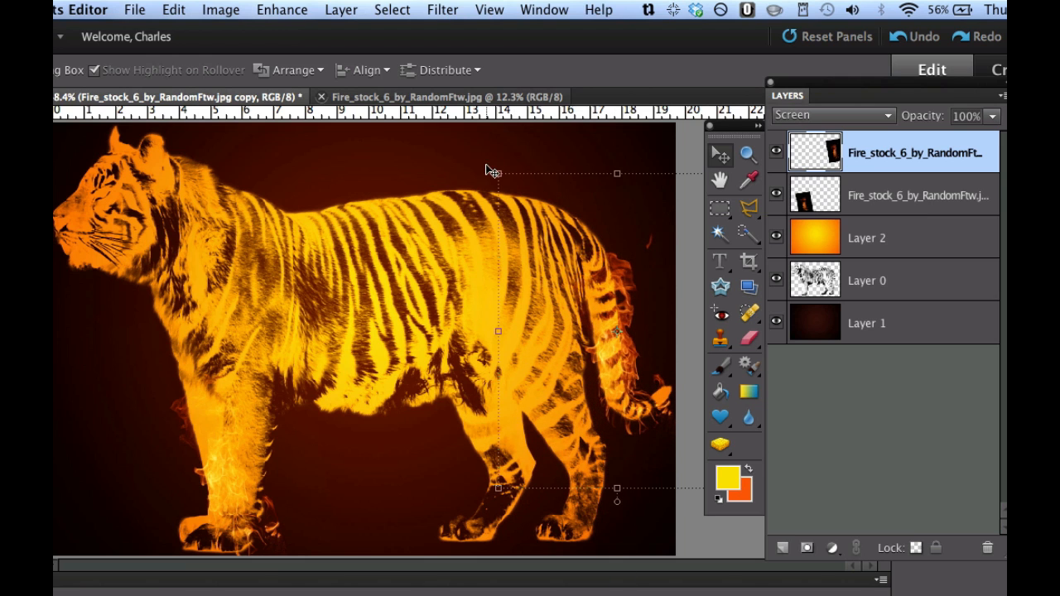
{"action": "left_click_drag", "start_coordinate": [492, 169], "coordinate": [466, 185]}
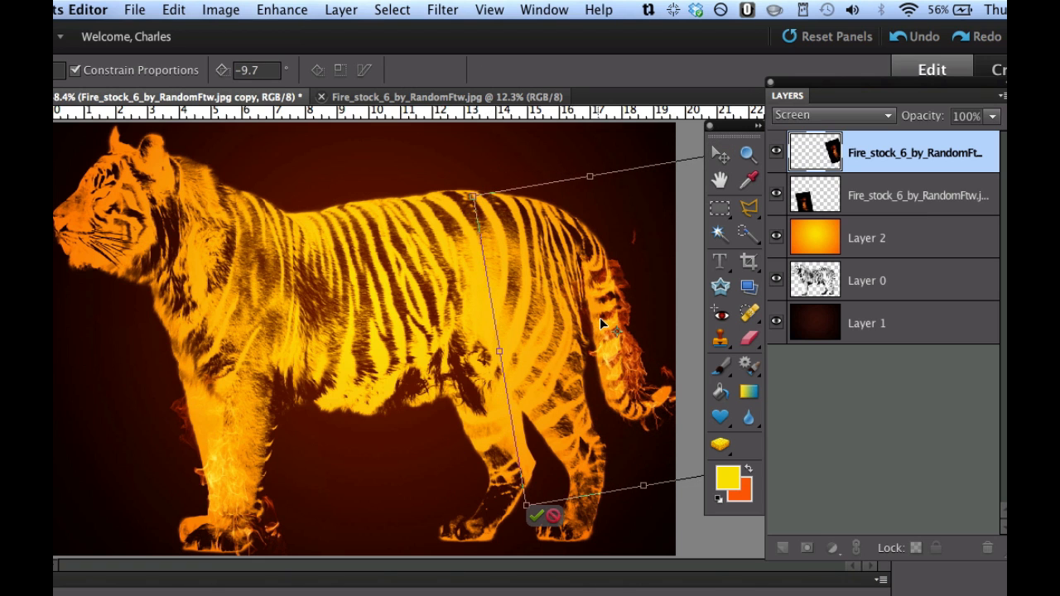
{"action": "mouse_move", "coordinate": [624, 356]}
{"action": "left_mouse_down"}
{"action": "mouse_move", "coordinate": [609, 343]}
{"action": "mouse_move", "coordinate": [615, 362]}
{"action": "left_mouse_up"}
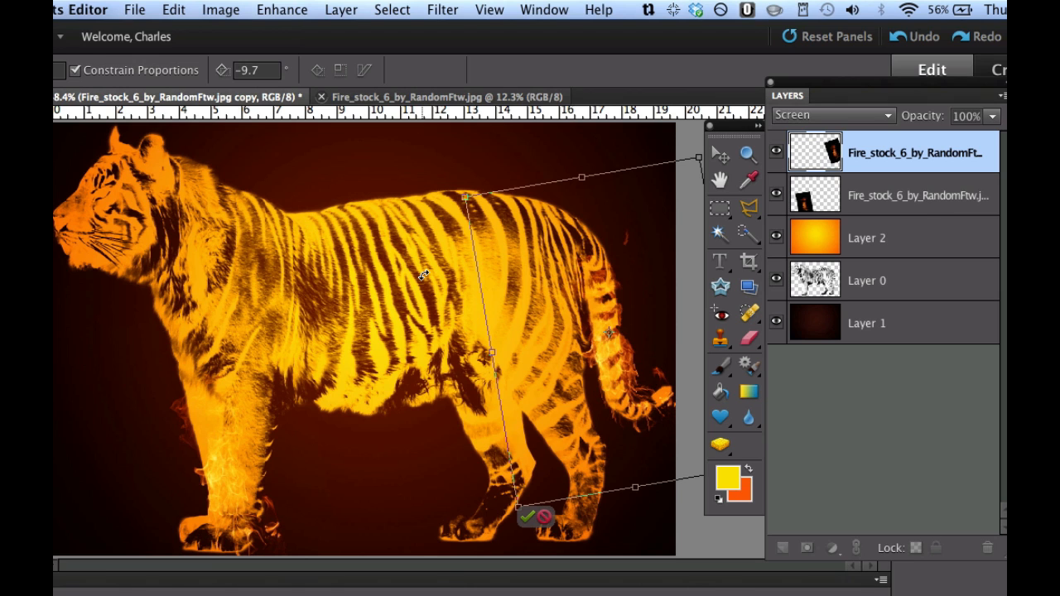
{"action": "key", "text": "Return"}
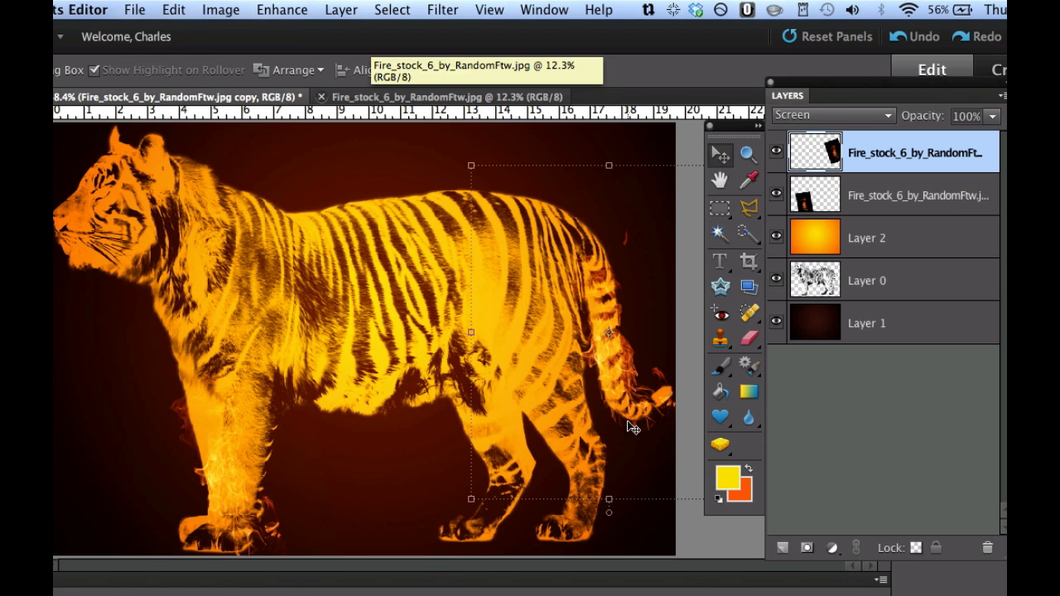
Duplicate the tail's fire layer, move the copy to the tiger's back and rotate it sideways so the flames run along the back.
{"action": "key", "text": "super+j"}
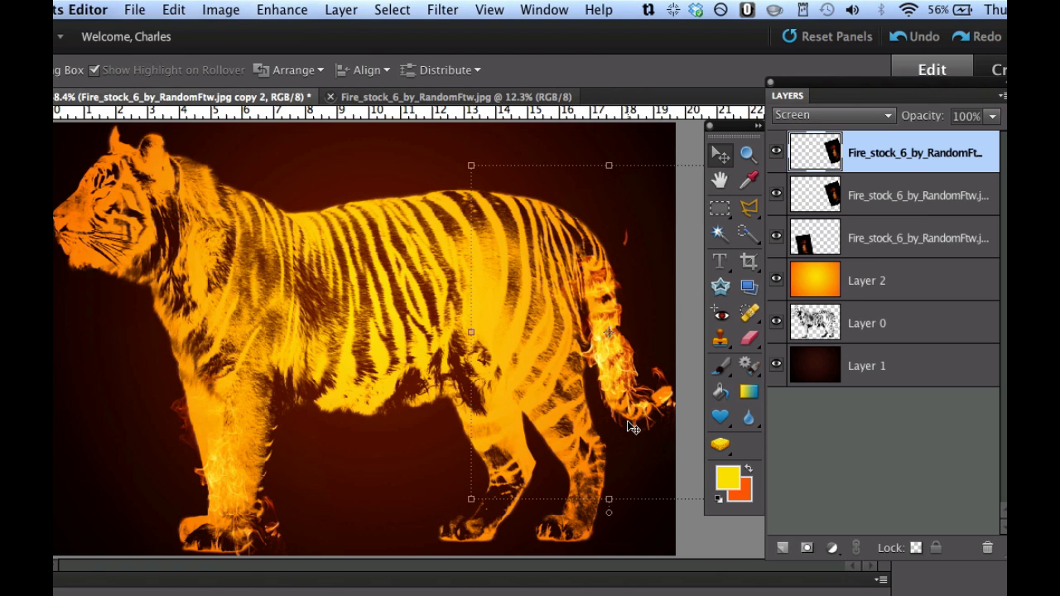
{"action": "left_click_drag", "start_coordinate": [604, 356], "coordinate": [346, 290]}
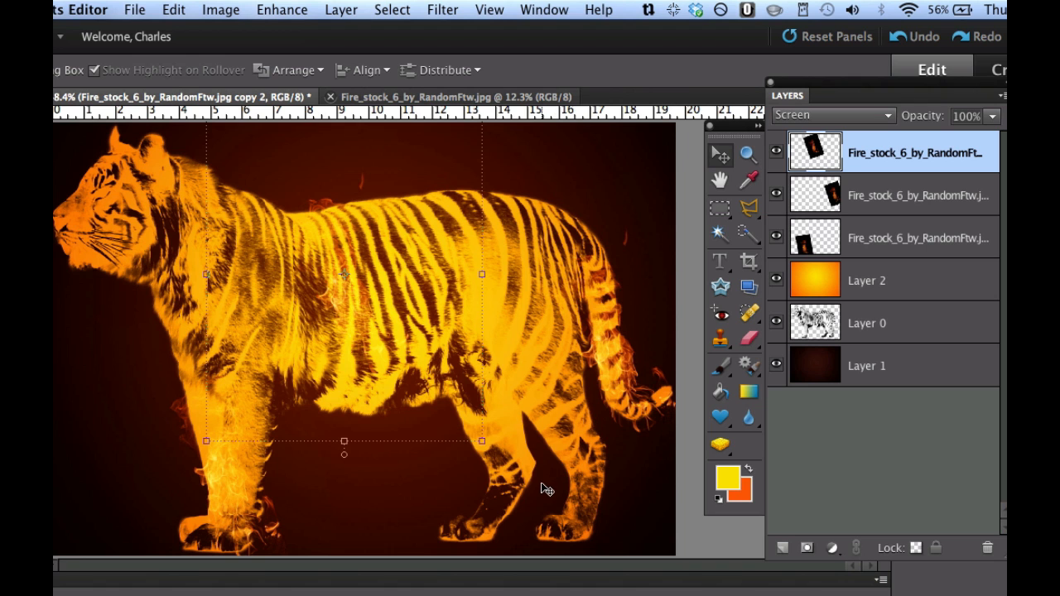
{"action": "left_click_drag", "start_coordinate": [487, 448], "coordinate": [157, 412]}
{"action": "left_click_drag", "start_coordinate": [302, 283], "coordinate": [317, 264]}
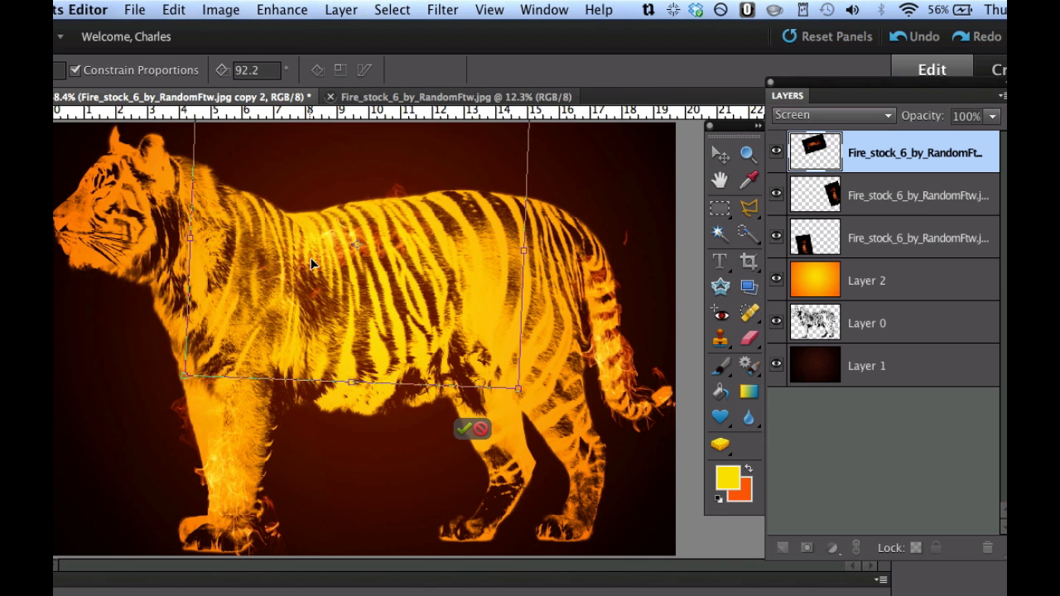
{"action": "left_click_drag", "start_coordinate": [527, 402], "coordinate": [430, 429]}
{"action": "left_click_drag", "start_coordinate": [395, 254], "coordinate": [405, 243]}
{"action": "key", "text": "Return"}
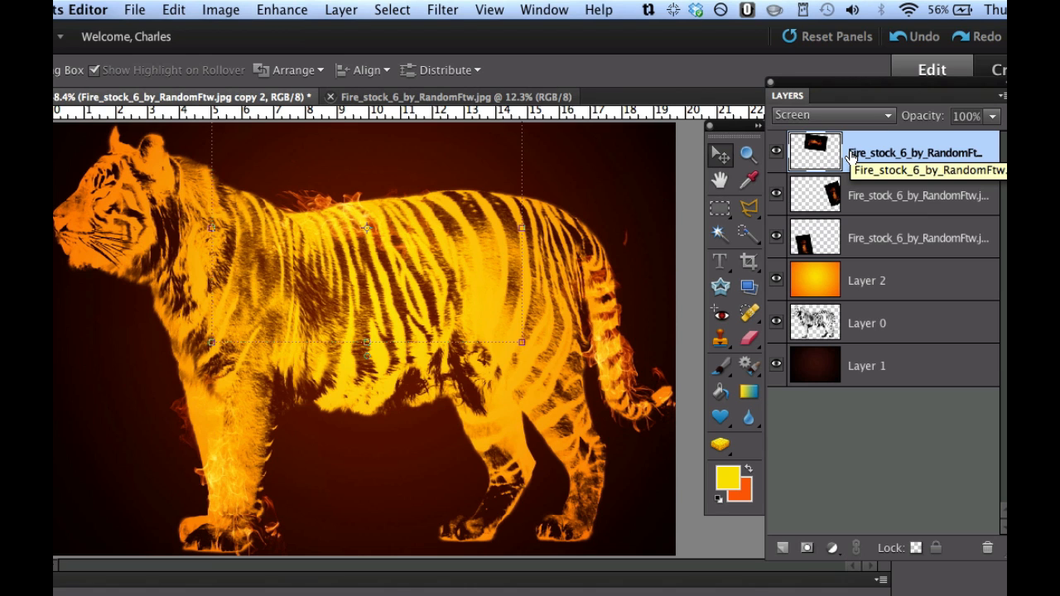
Merge the three fire layers into one and set the merged layer's blend mode to Screen.
{"action": "left_click", "coordinate": [832, 234], "text": "shift"}
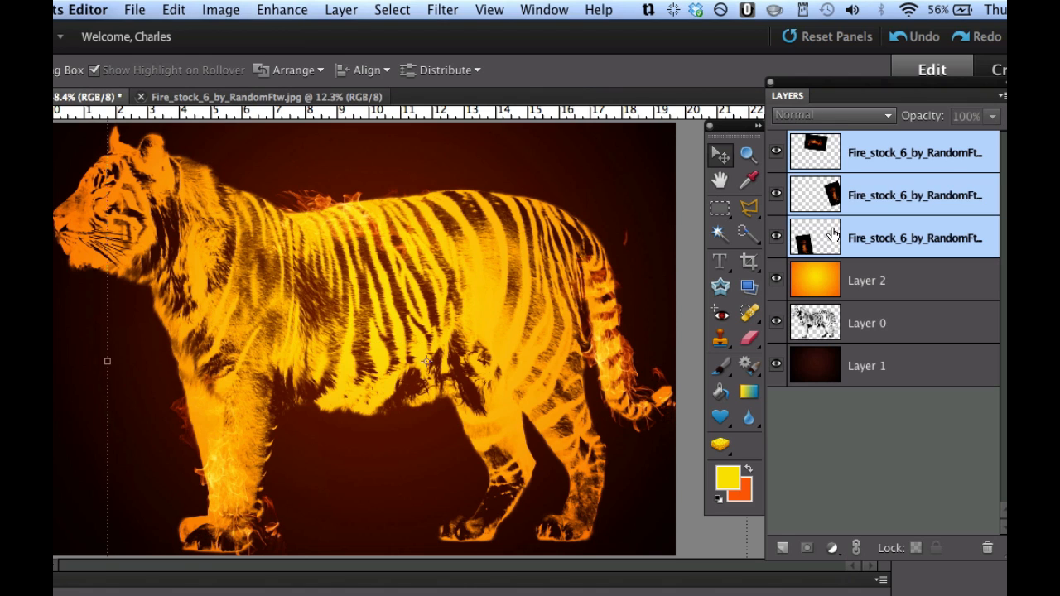
{"action": "right_click", "coordinate": [908, 245]}
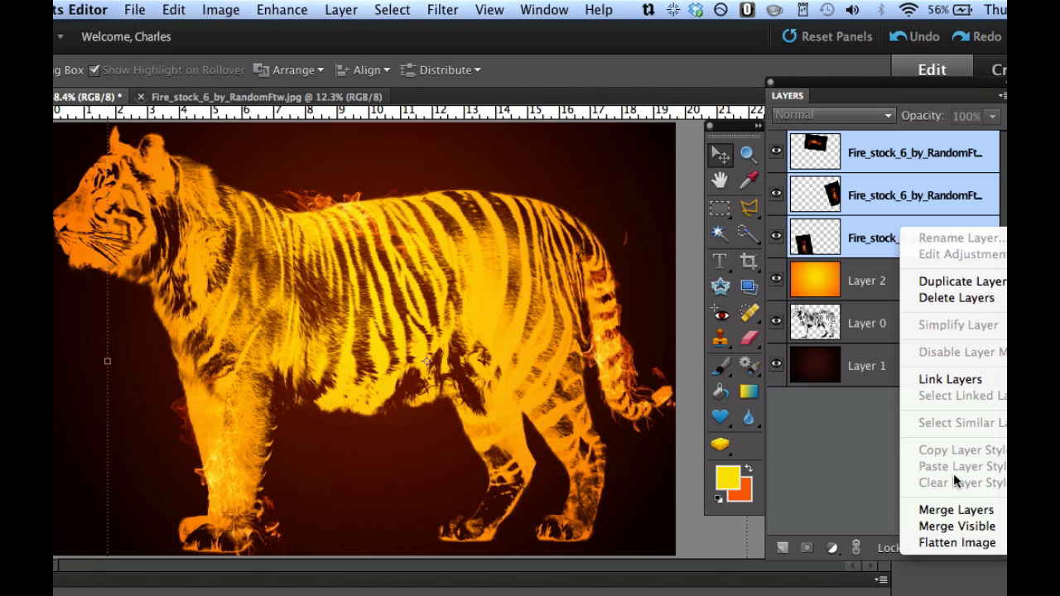
{"action": "left_click", "coordinate": [953, 509]}
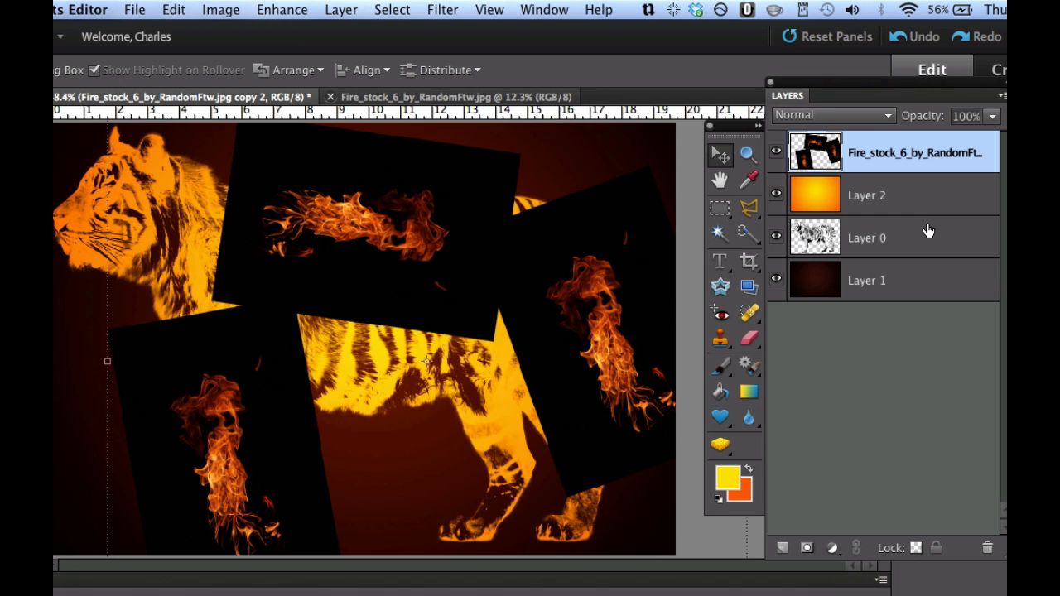
{"action": "left_click", "coordinate": [873, 116]}
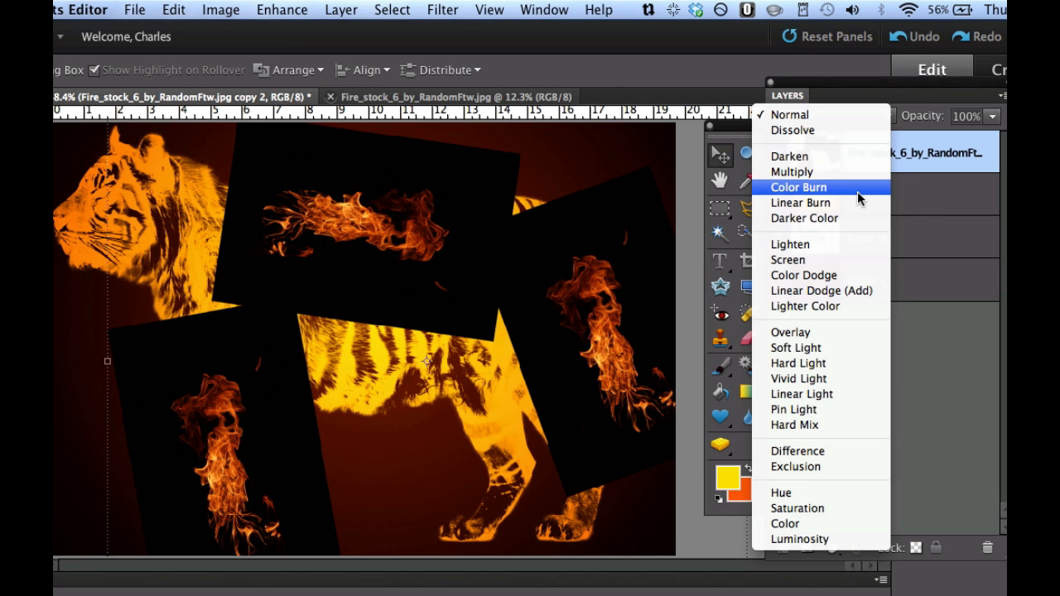
{"action": "left_click", "coordinate": [836, 260]}
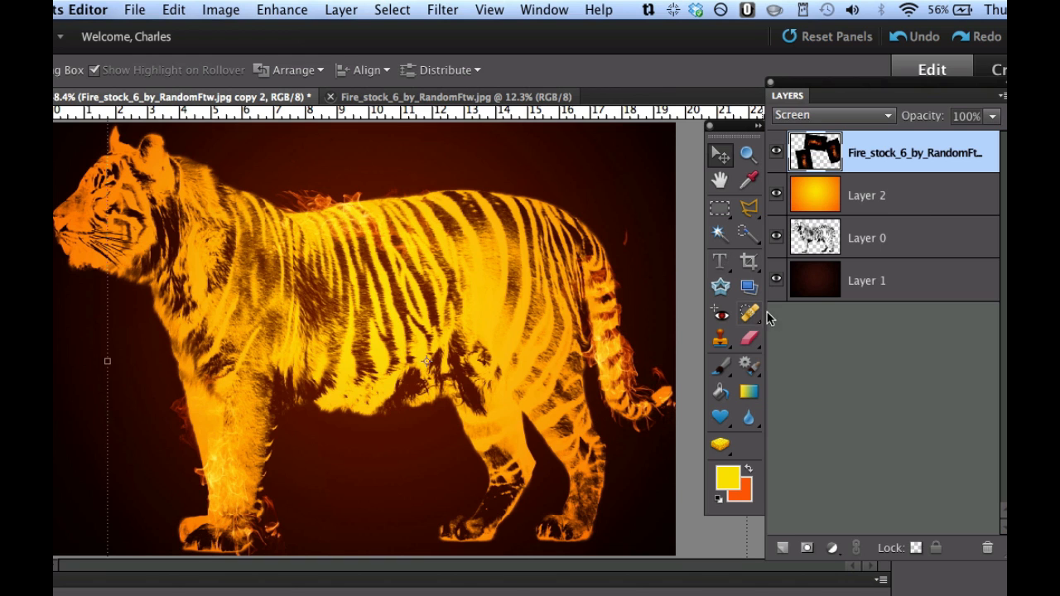
Erase the stray flame floating above the tail on the merged fire layer with the Eraser at 27% opacity.
{"action": "left_click", "coordinate": [749, 341]}
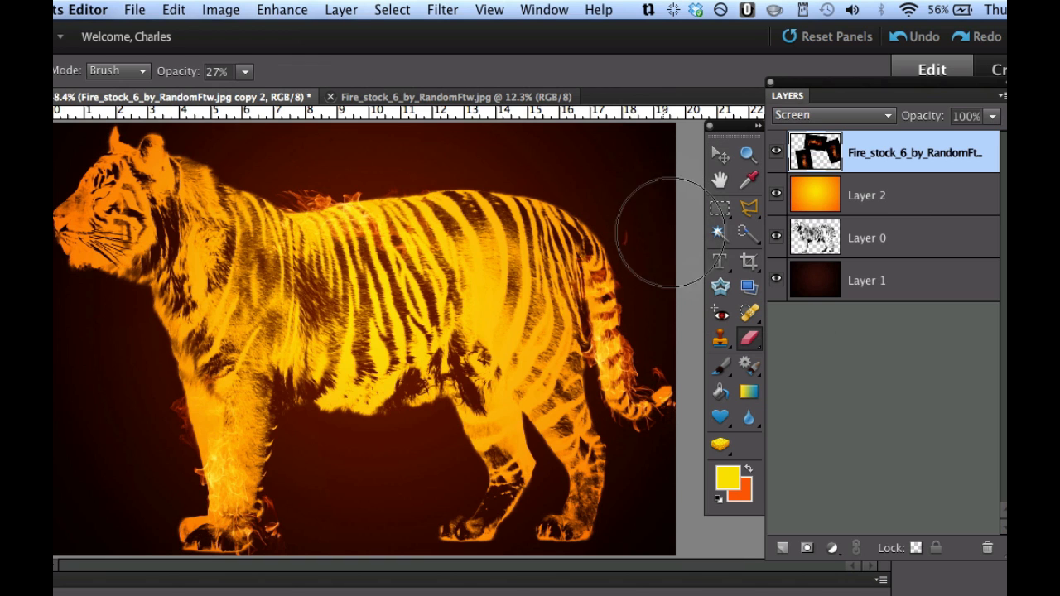
{"action": "mouse_move", "coordinate": [680, 255]}
{"action": "left_mouse_down"}
{"action": "mouse_move", "coordinate": [666, 212]}
{"action": "mouse_move", "coordinate": [674, 238]}
{"action": "mouse_move", "coordinate": [668, 223]}
{"action": "mouse_move", "coordinate": [665, 236]}
{"action": "mouse_move", "coordinate": [675, 243]}
{"action": "mouse_move", "coordinate": [676, 215]}
{"action": "left_mouse_up"}
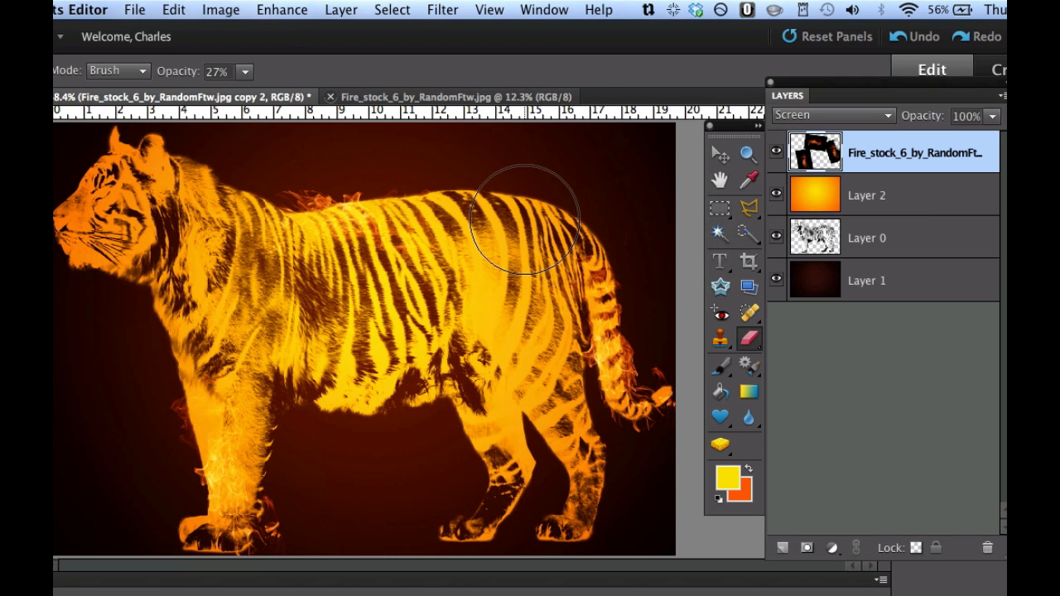
Open the recently edited file Flaming Tiger.psd to view the finished example.
{"action": "left_click", "coordinate": [135, 10]}
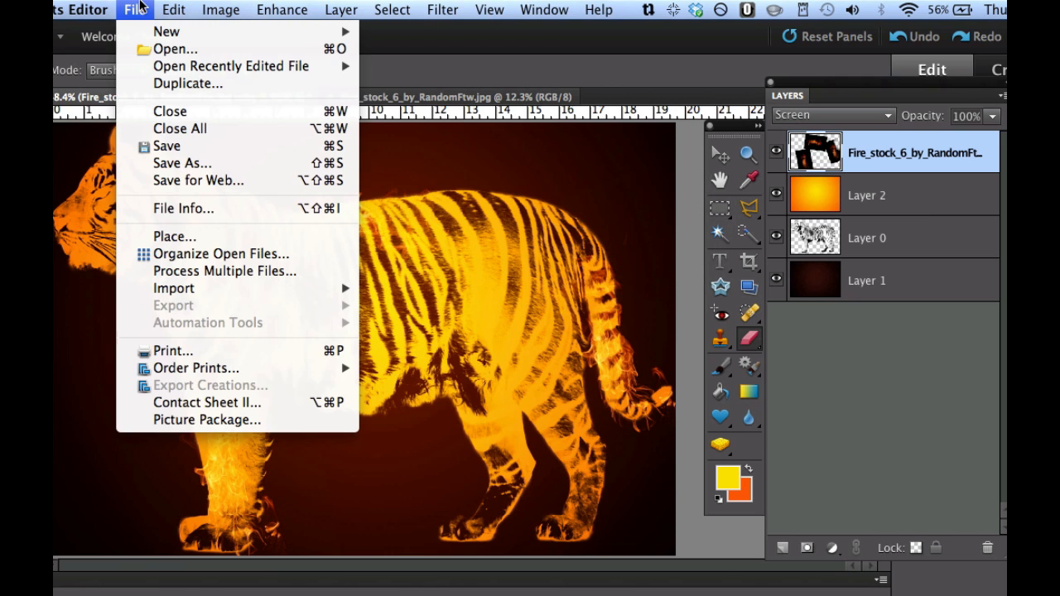
{"action": "mouse_move", "coordinate": [154, 70]}
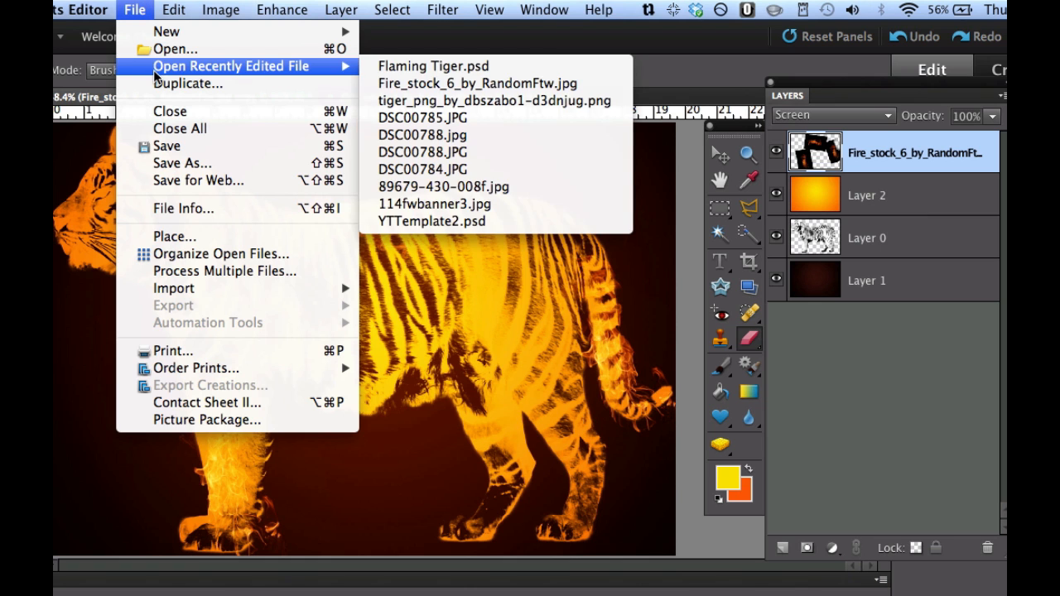
{"action": "left_click", "coordinate": [396, 69]}
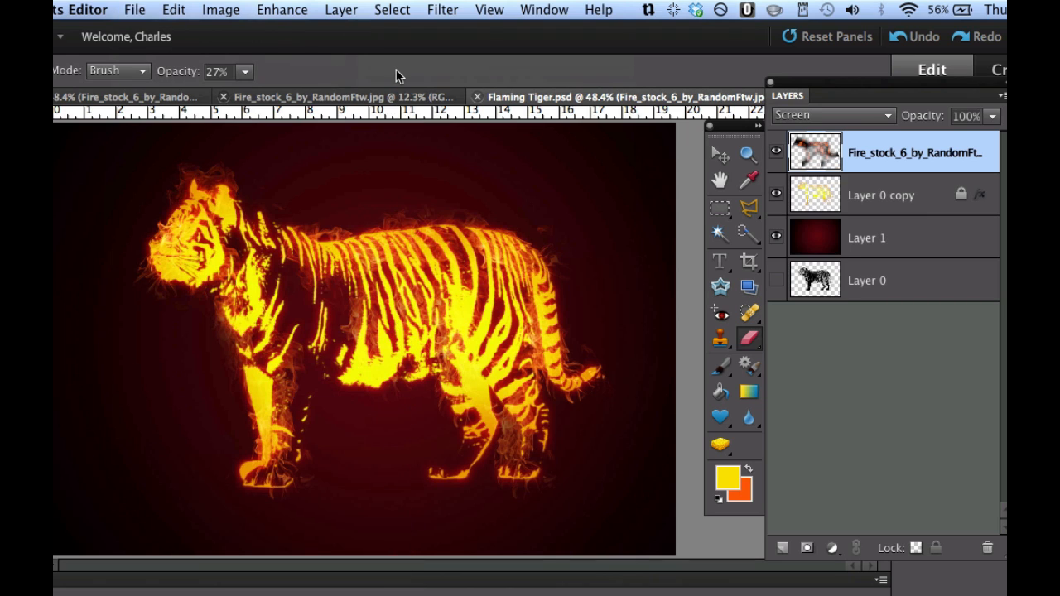